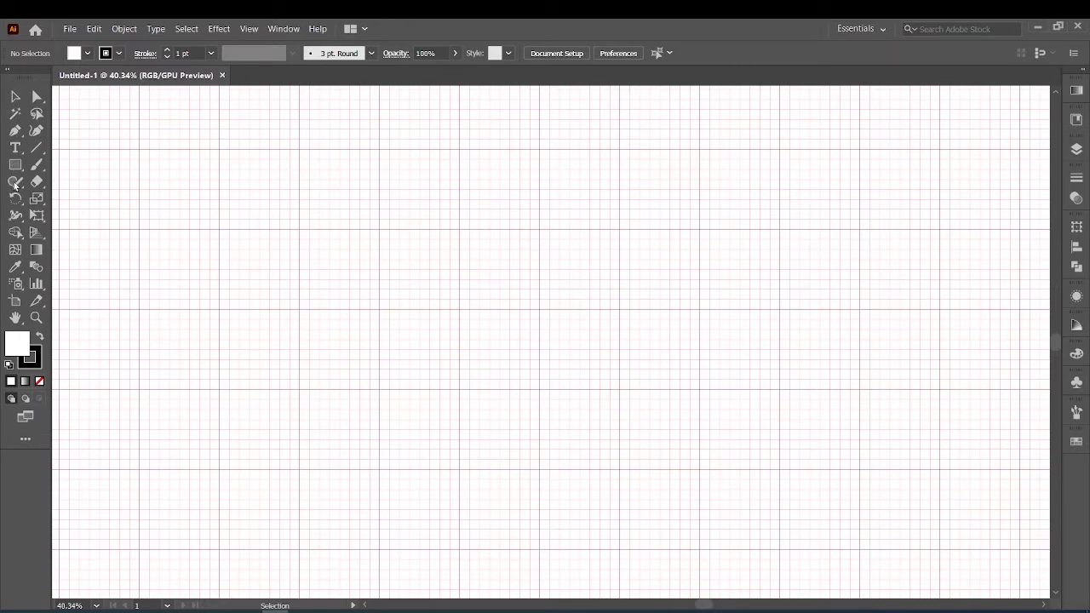
Draw a hexagon with horizontal top and bottom edges, centred on a major grid intersection and about two major grid squares tall.
key("ctrl+1")
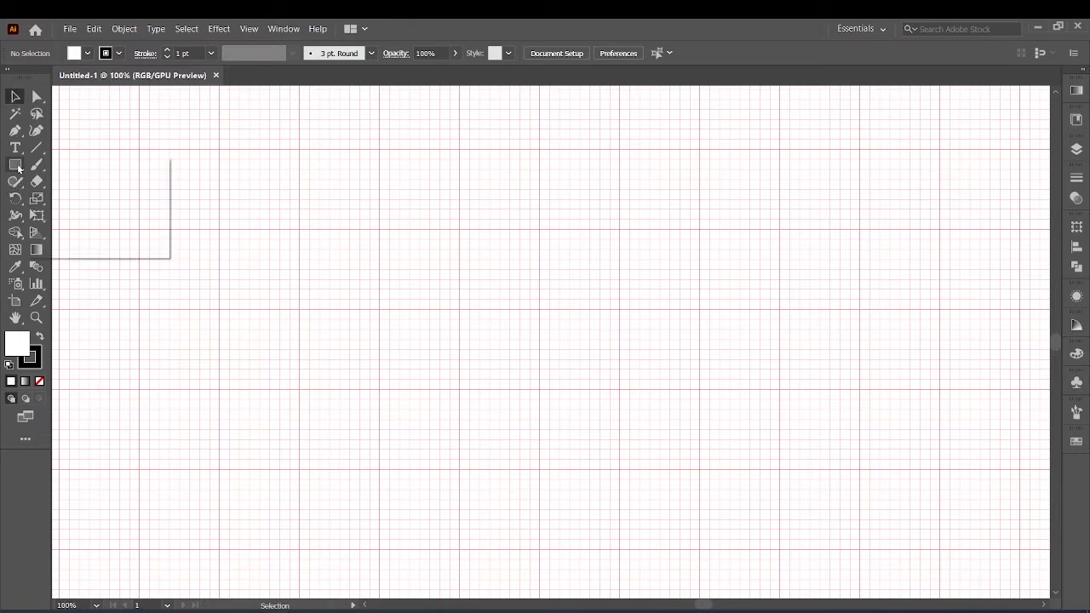
left_click(17, 167)
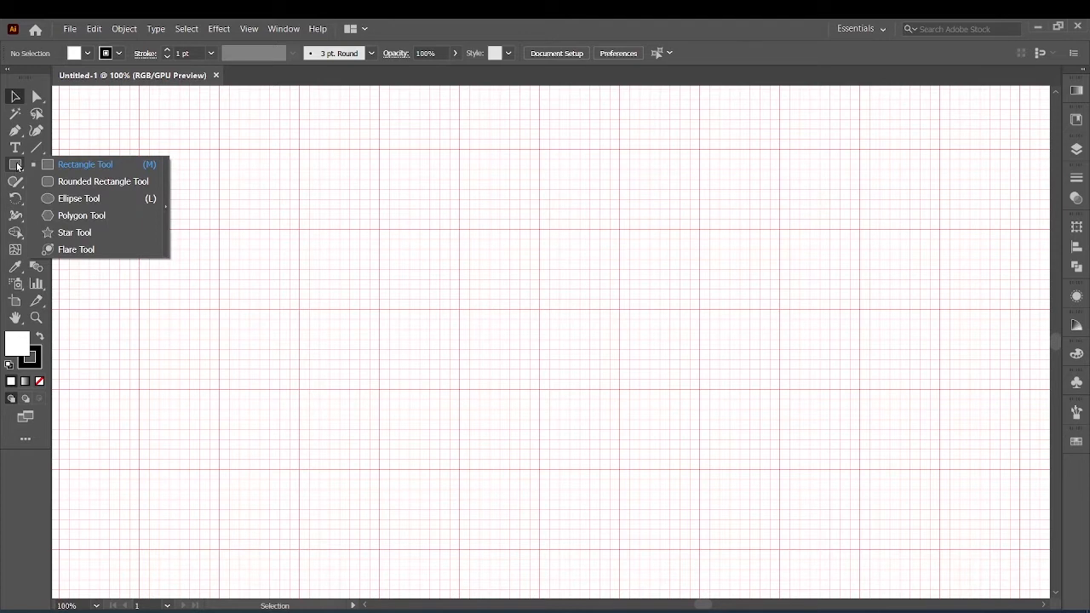
left_click(82, 216)
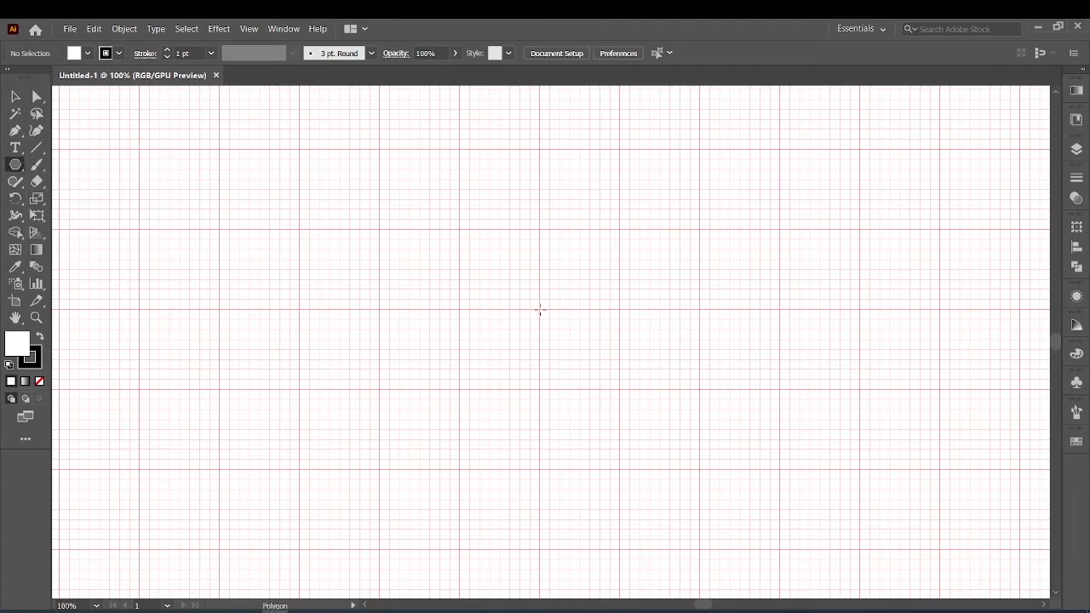
left_click_drag(540, 309, 611, 365)
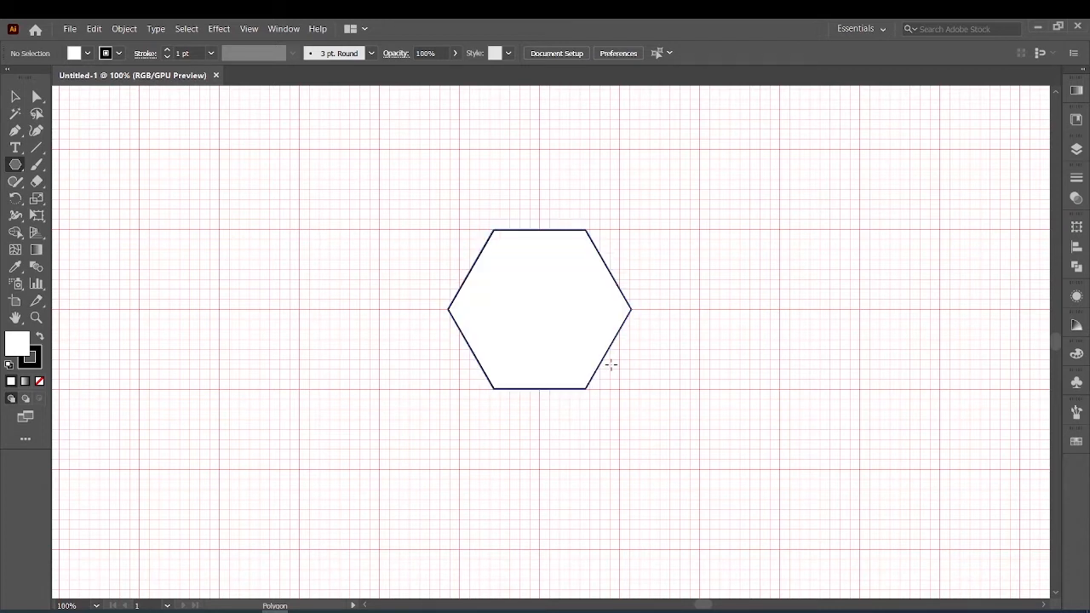
Remove the hexagon's fill, leaving only its black outline, and deselect it.
left_click(86, 54)
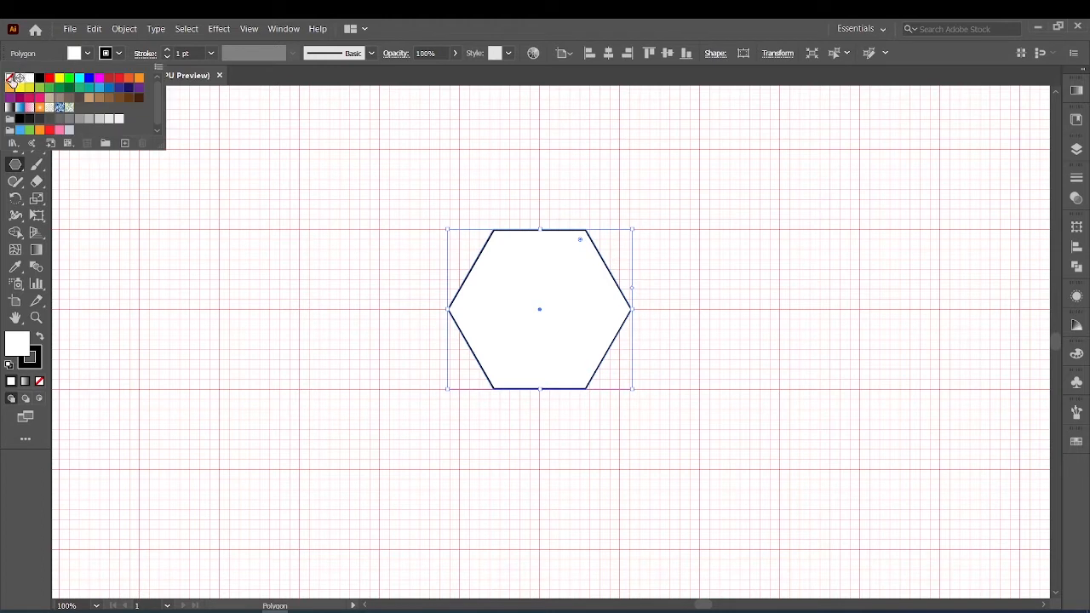
left_click(14, 81)
left_click(13, 97)
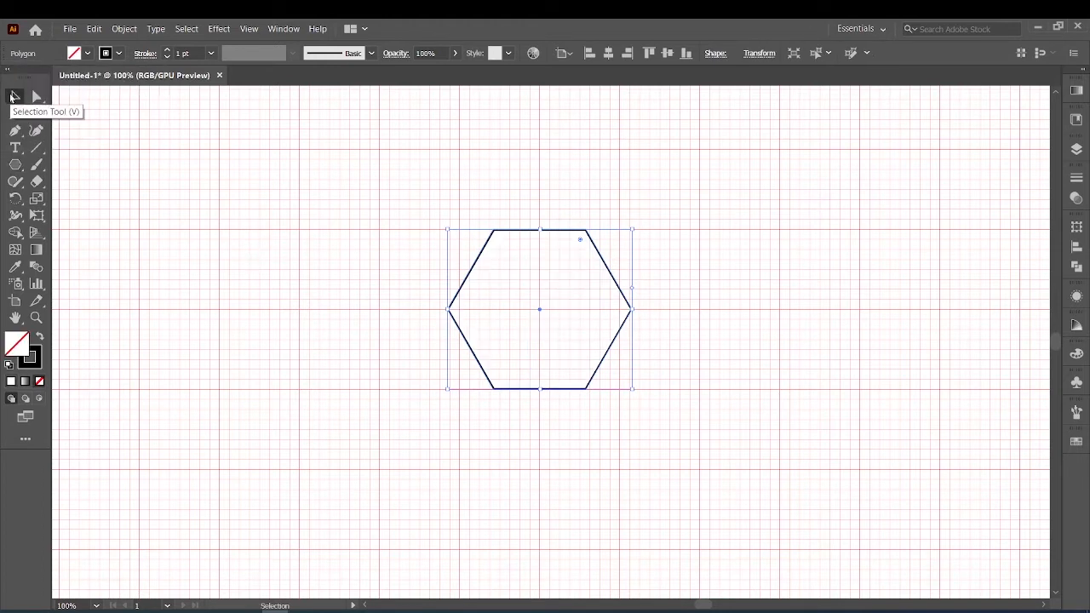
left_click(204, 254)
Draw an unfilled circle centred on the hexagon, a little over four major grid squares in diameter.
left_click(15, 165)
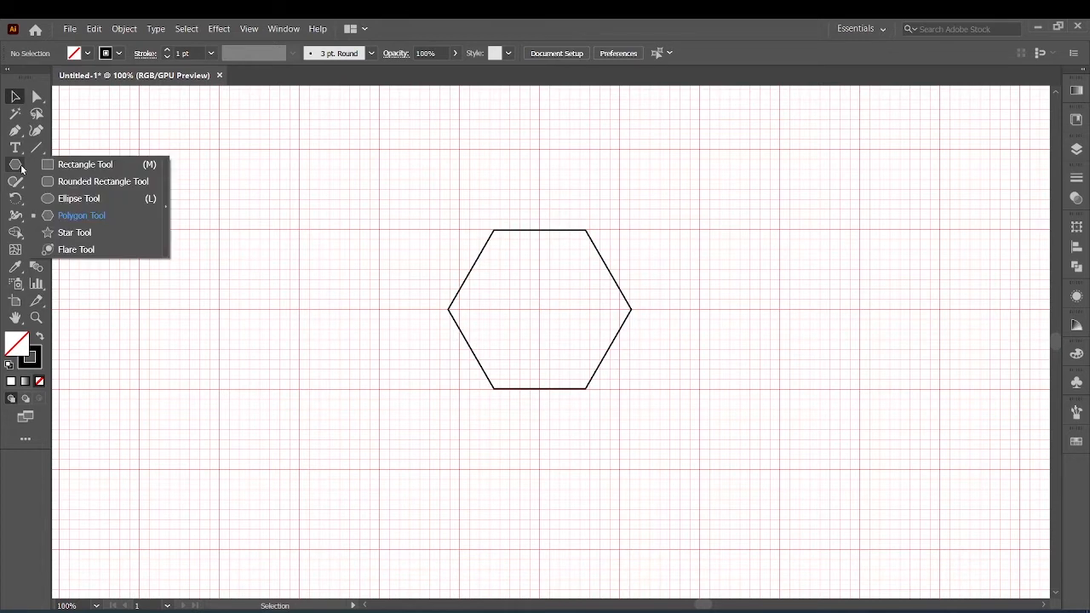
left_click(80, 199)
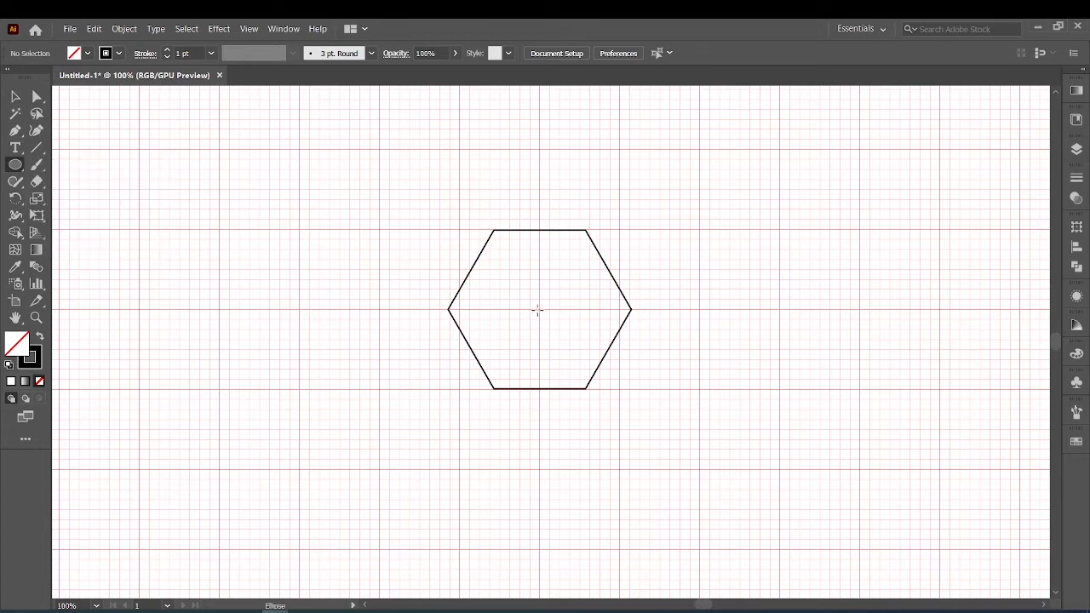
left_click_drag(541, 309, 705, 420)
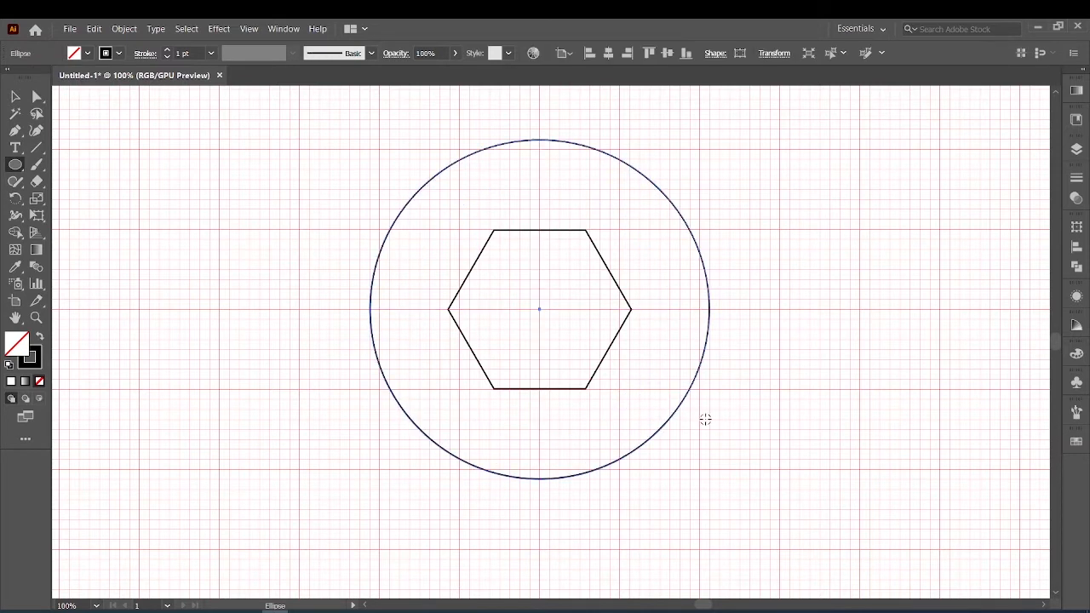
left_click(16, 96)
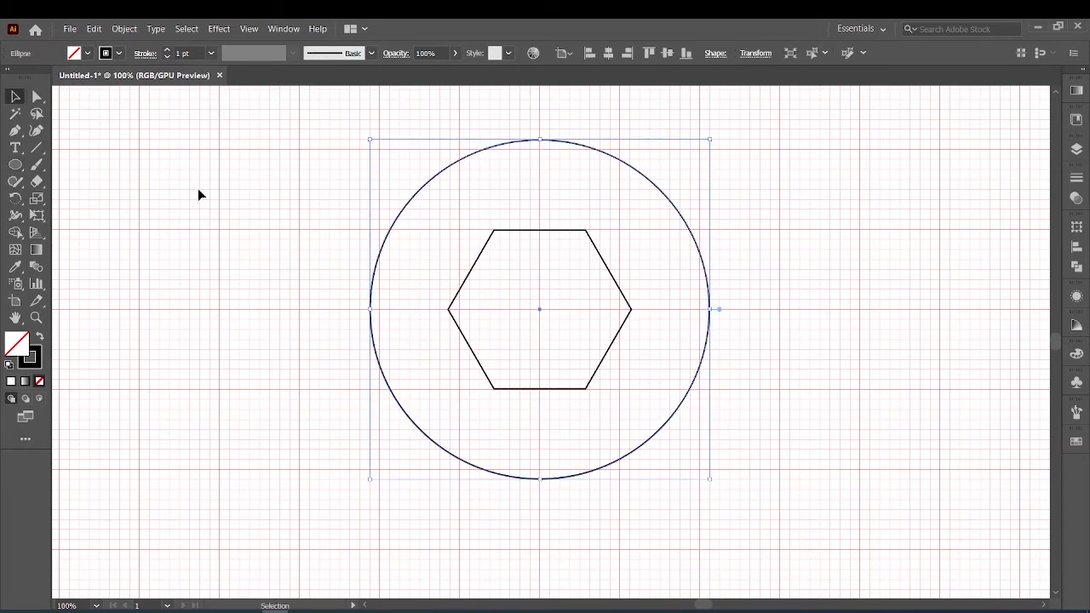
left_click(199, 191)
Turn off Snap to Grid and draw a horizontal line from the hexagon's upper-left corner along its top edge to beyond the circle.
left_click(247, 29)
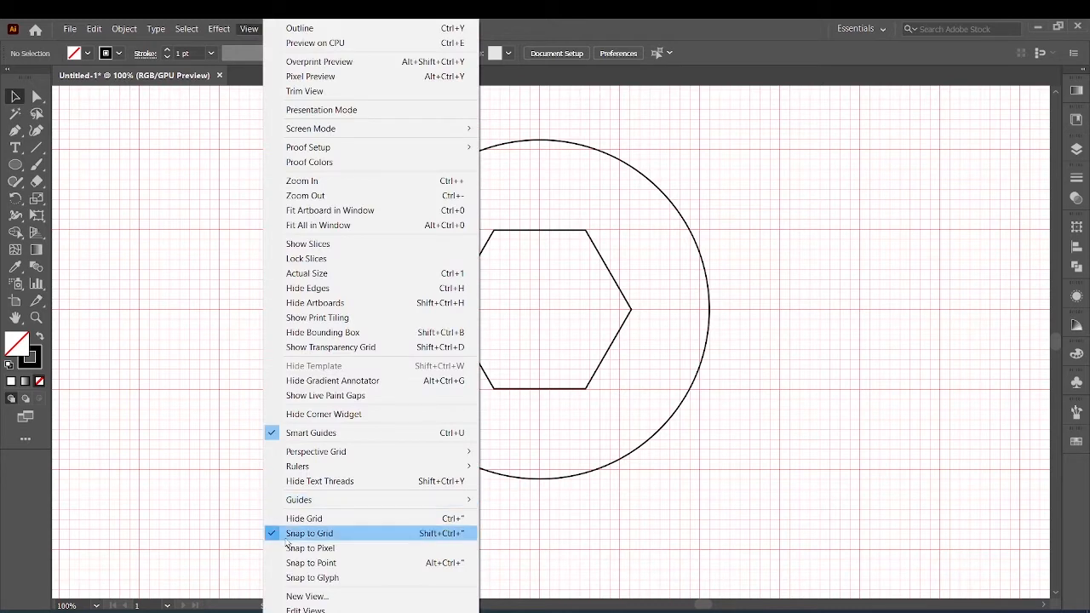
left_click(319, 537)
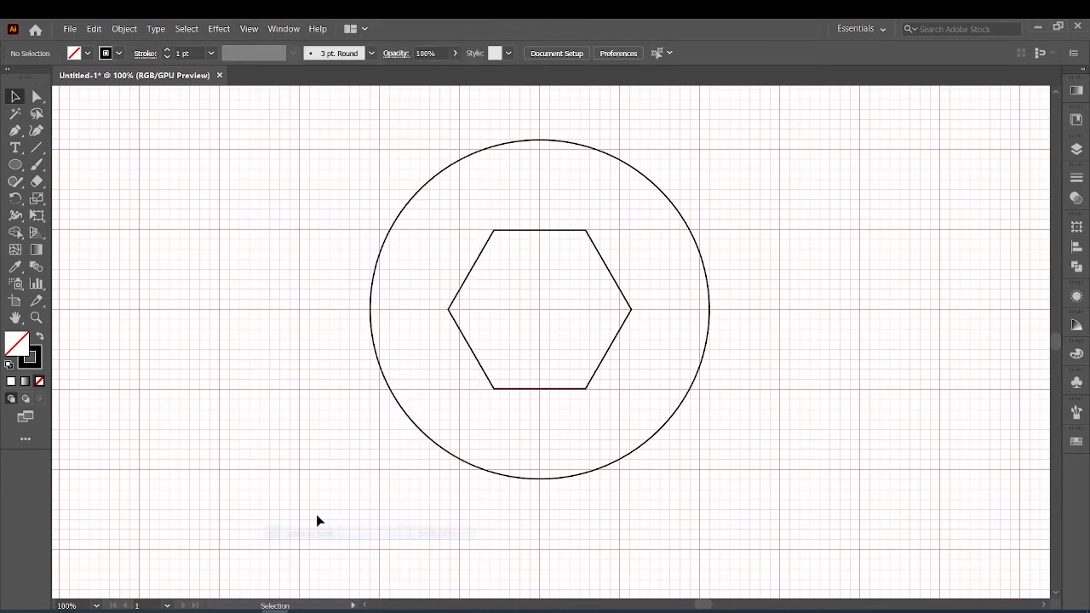
left_click(38, 151)
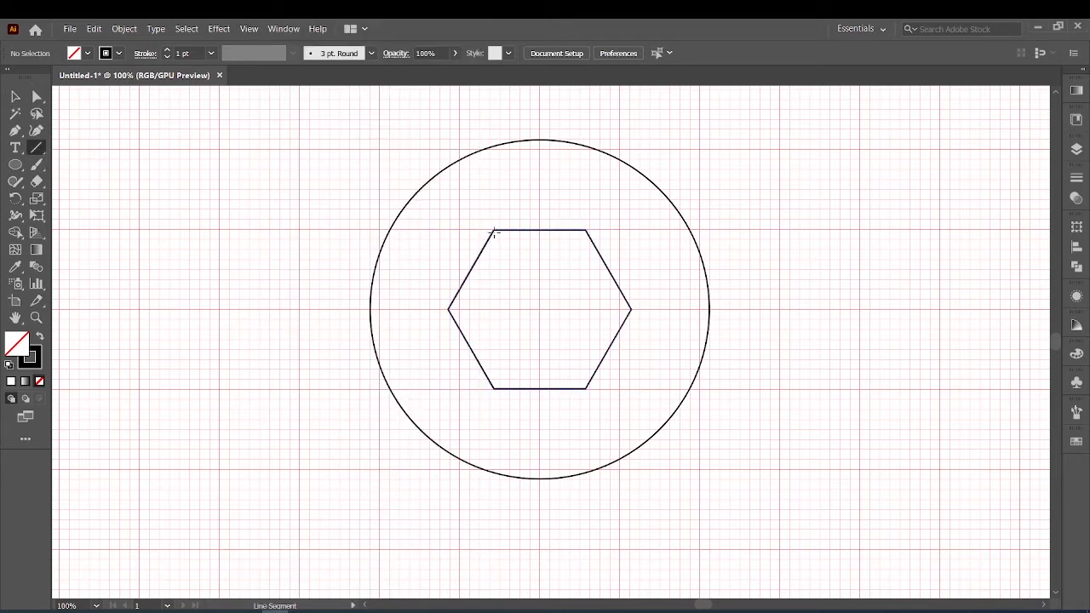
left_click_drag(492, 229, 739, 229)
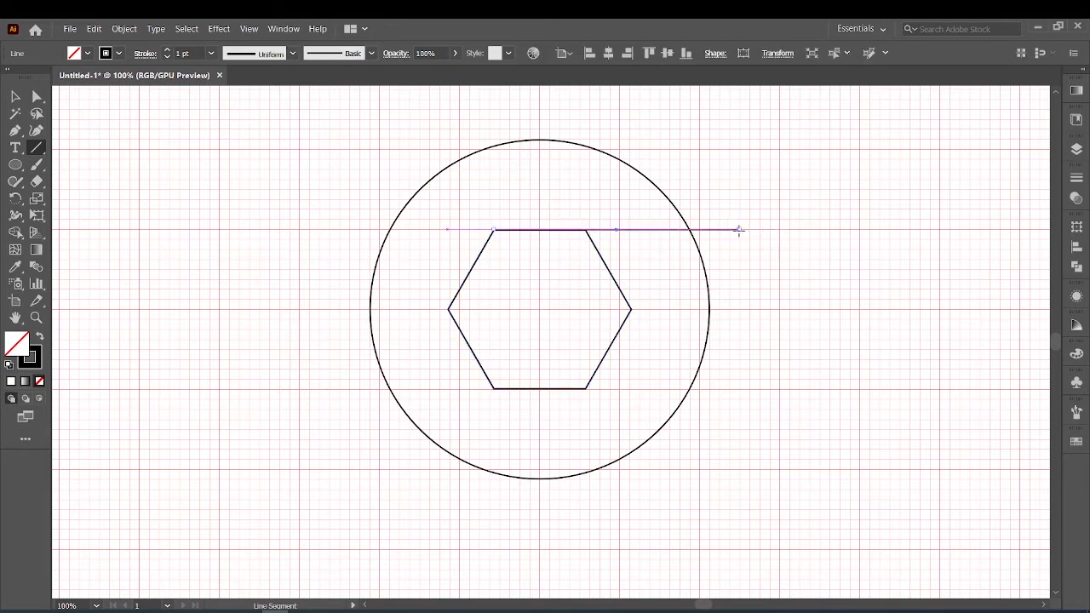
Copy the line rotated by 360/6 degrees about the circle's centre, and repeat the transformation four more times.
left_click(17, 201)
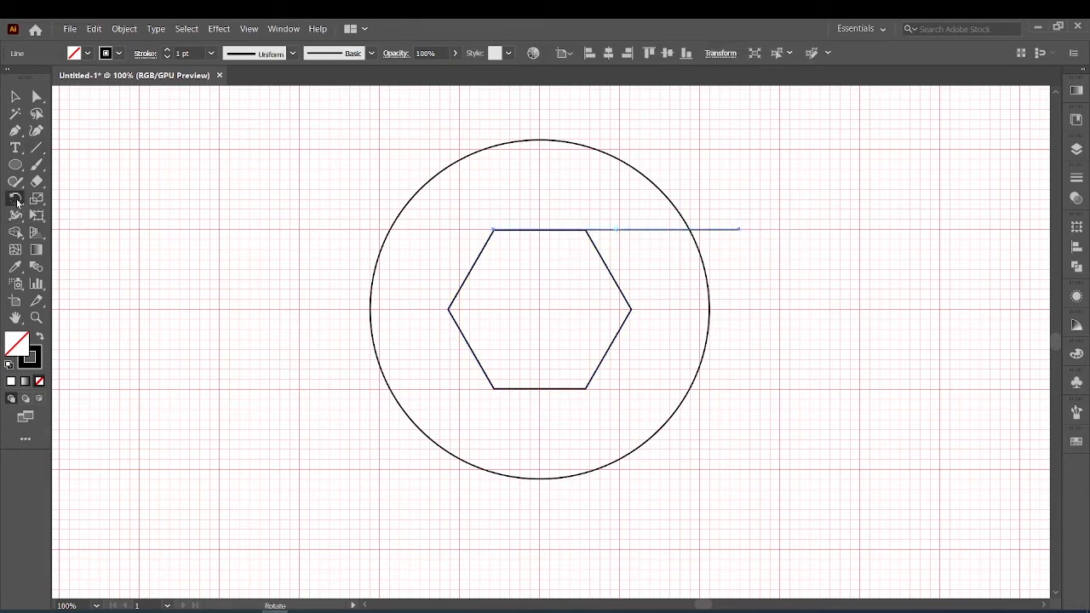
left_click(542, 309)
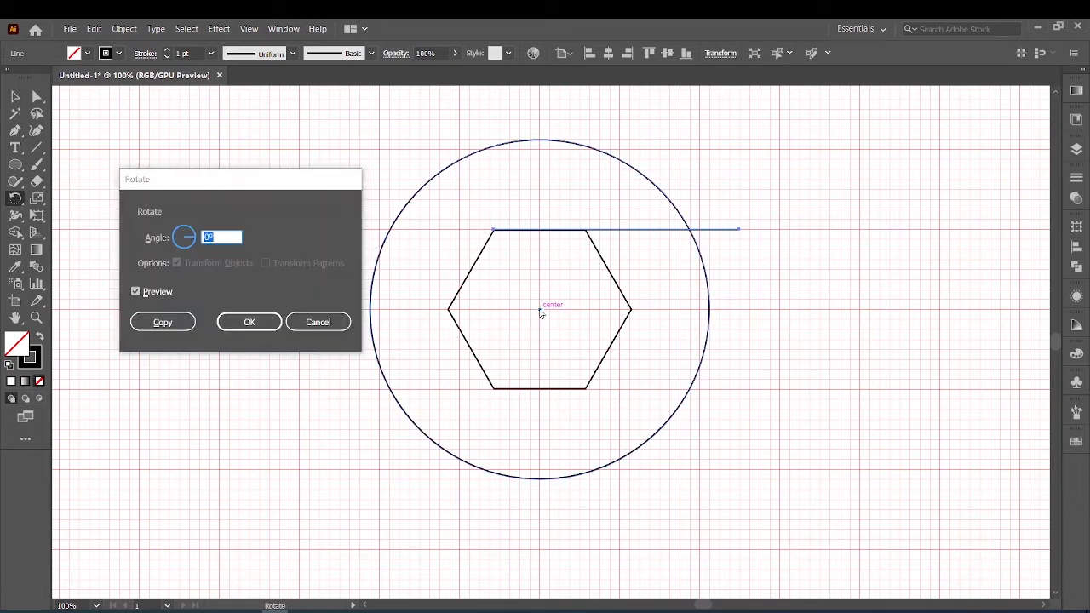
type("360/6")
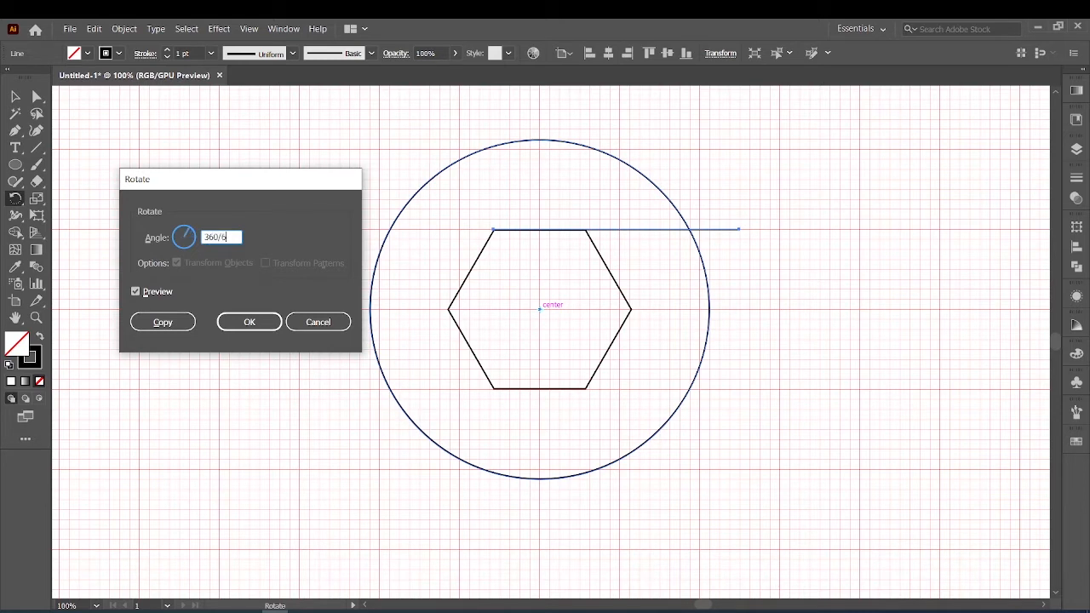
left_click(166, 323)
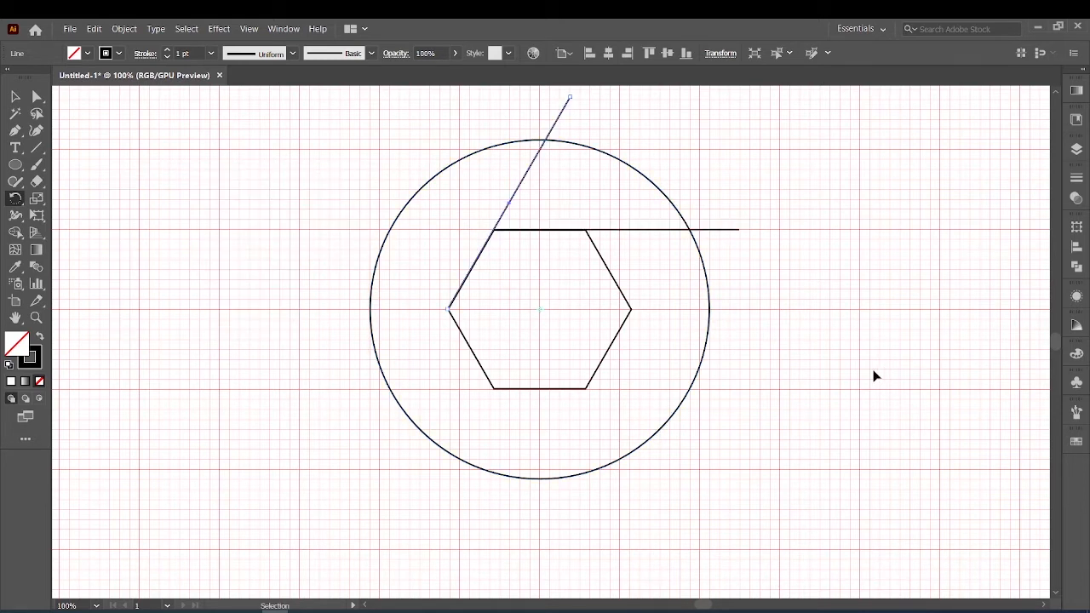
key("ctrl+d")
key("ctrl+d")
key("ctrl+d")
key("ctrl+d")
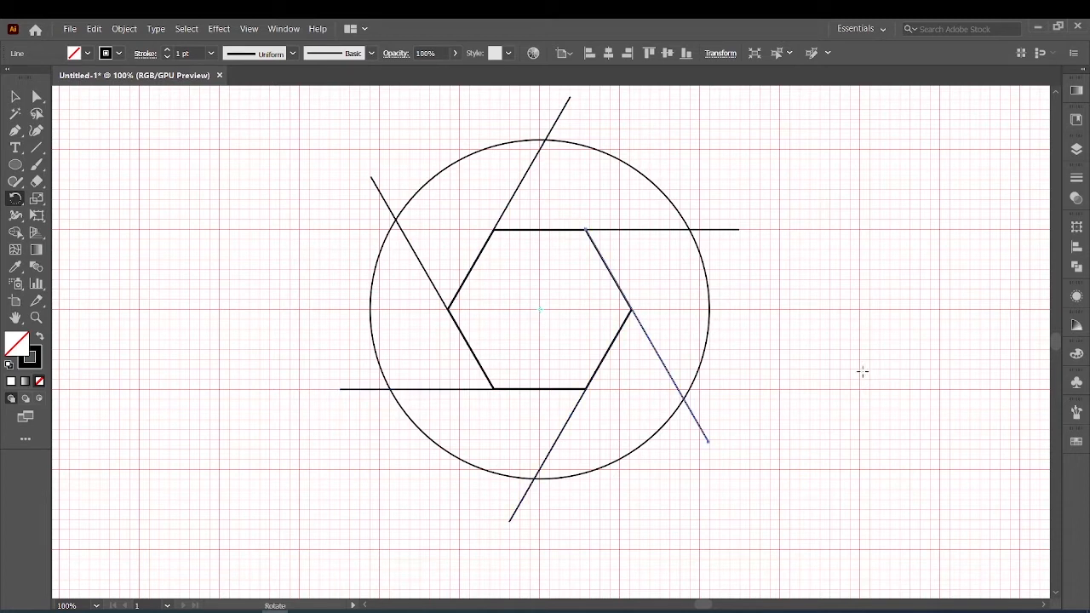
Select all the shapes and remove the line ends outside the circle with the Shape Builder tool.
left_click(16, 97)
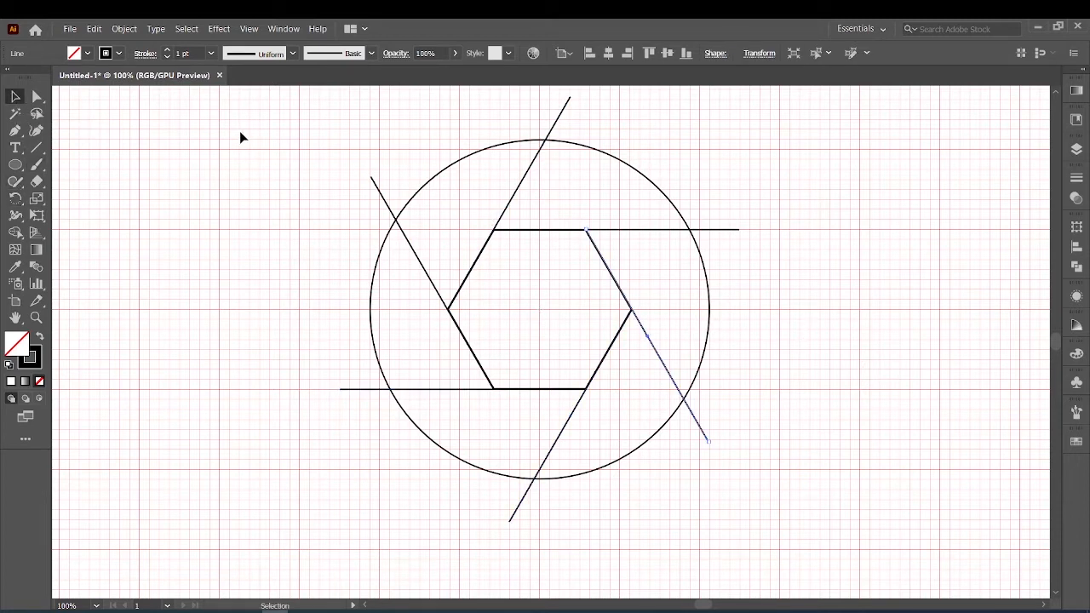
left_click_drag(239, 131, 731, 506)
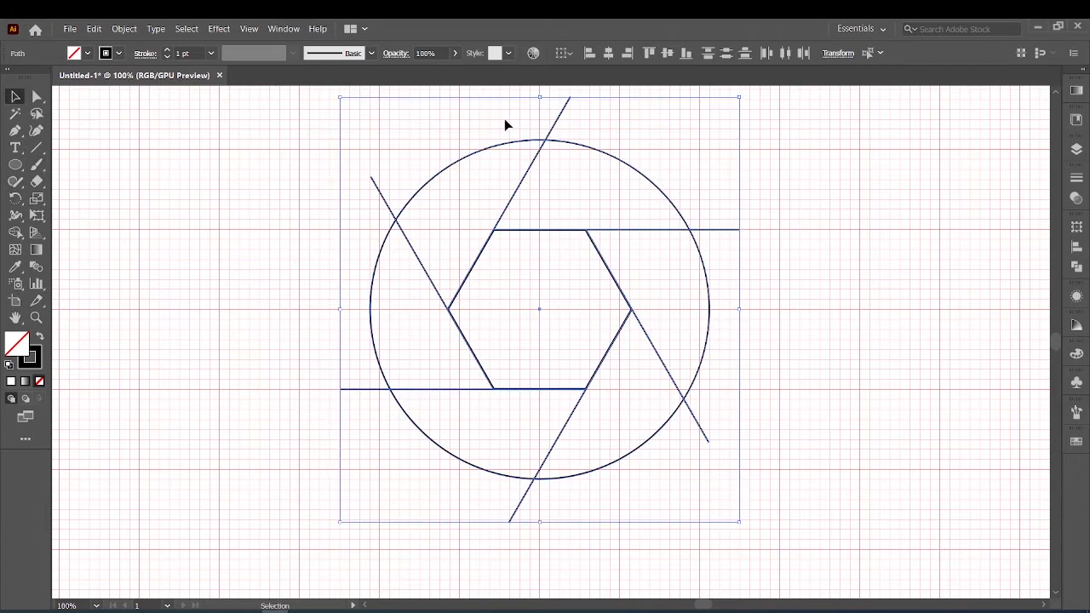
key("shift+m")
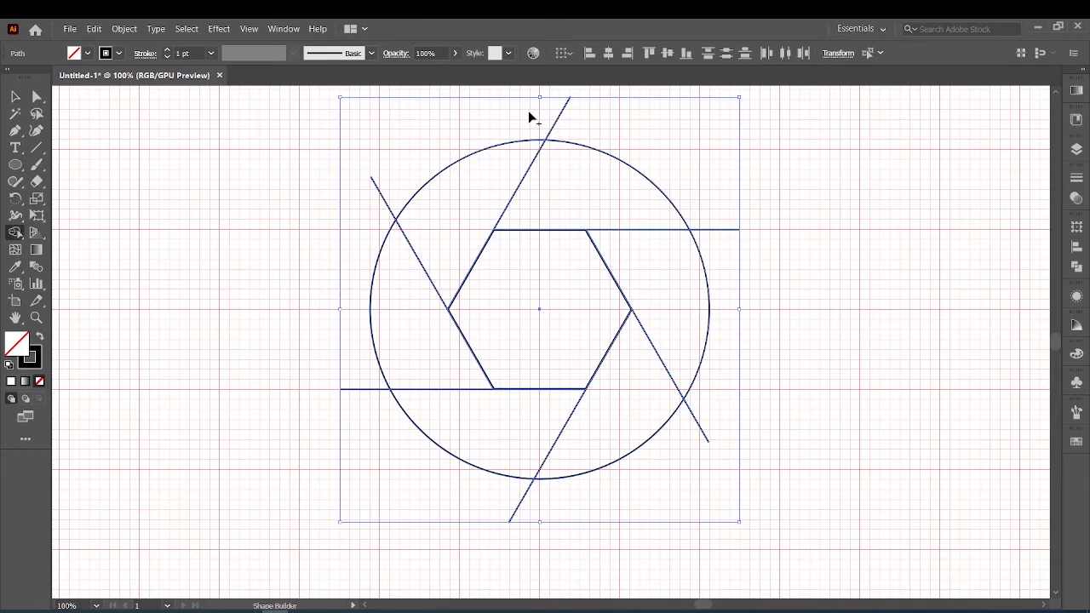
left_click(558, 117, "alt")
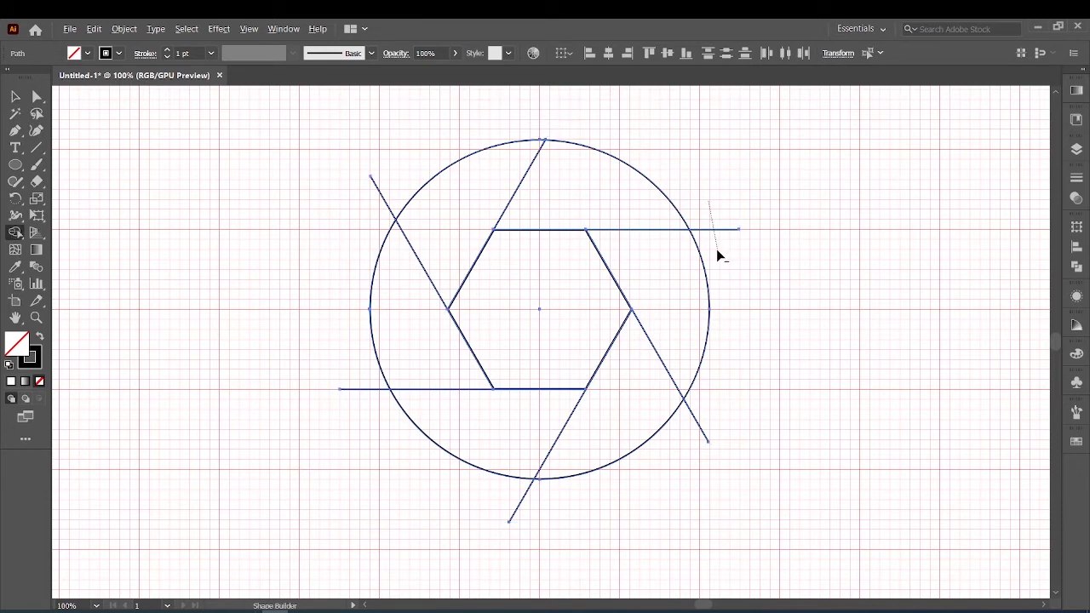
left_click_drag(656, 478, 657, 478, "alt")
left_click_drag(490, 518, 490, 518, "alt")
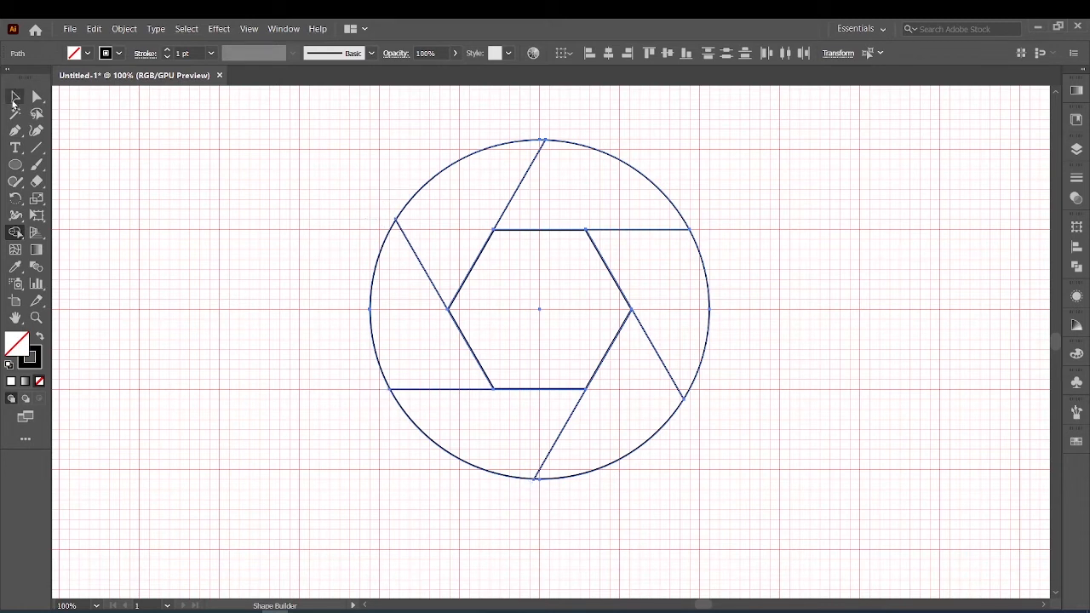
Fill the circle's top segment with red, the right segment with blue and the lower-right segment with orange.
left_click(1077, 443)
left_click(946, 479)
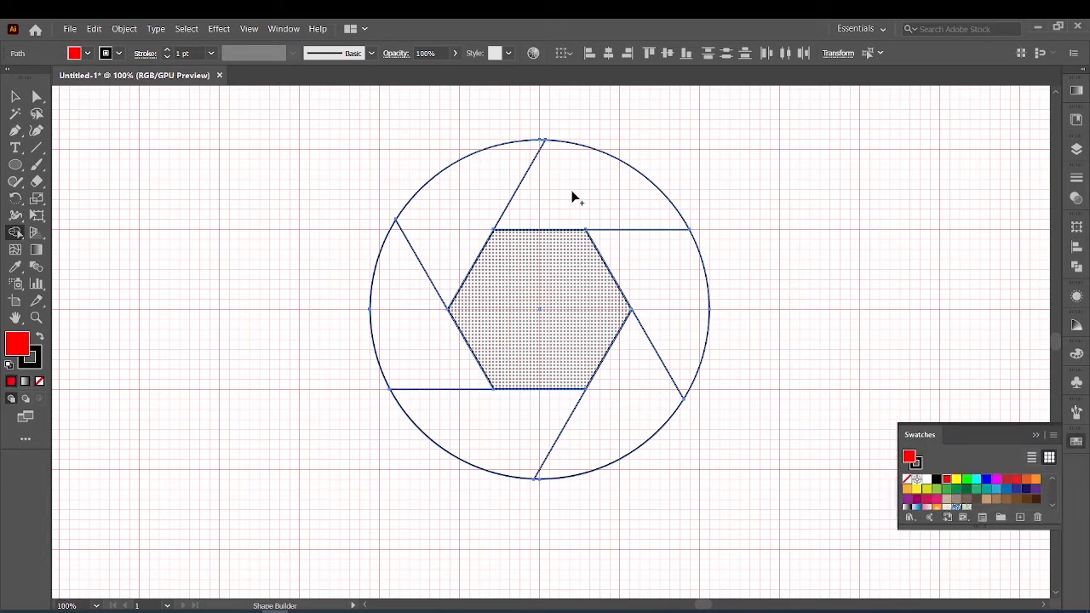
left_click(579, 199)
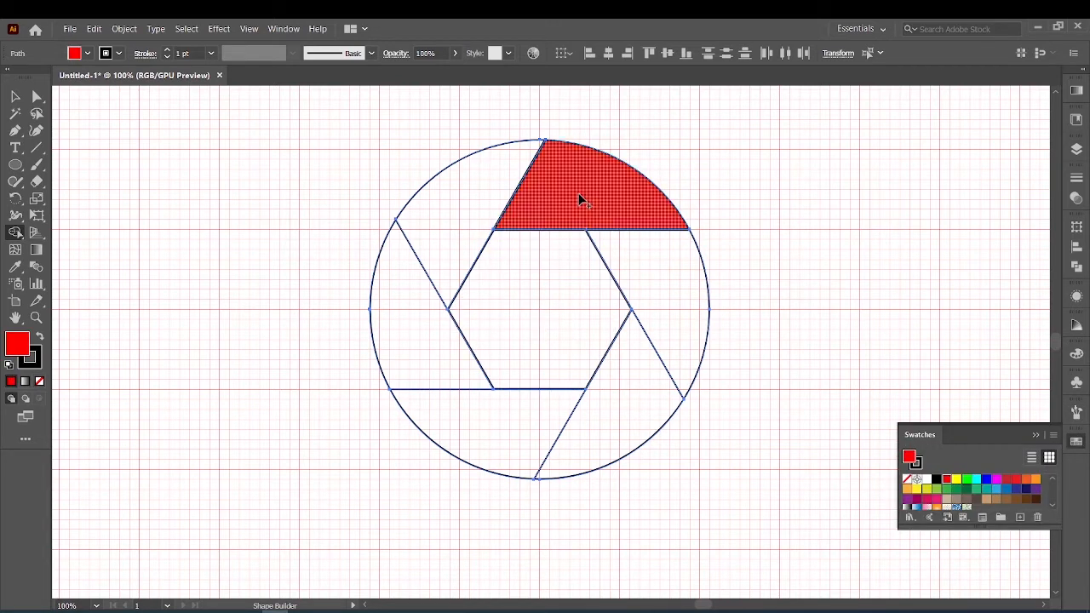
left_click(986, 480)
left_click(684, 296)
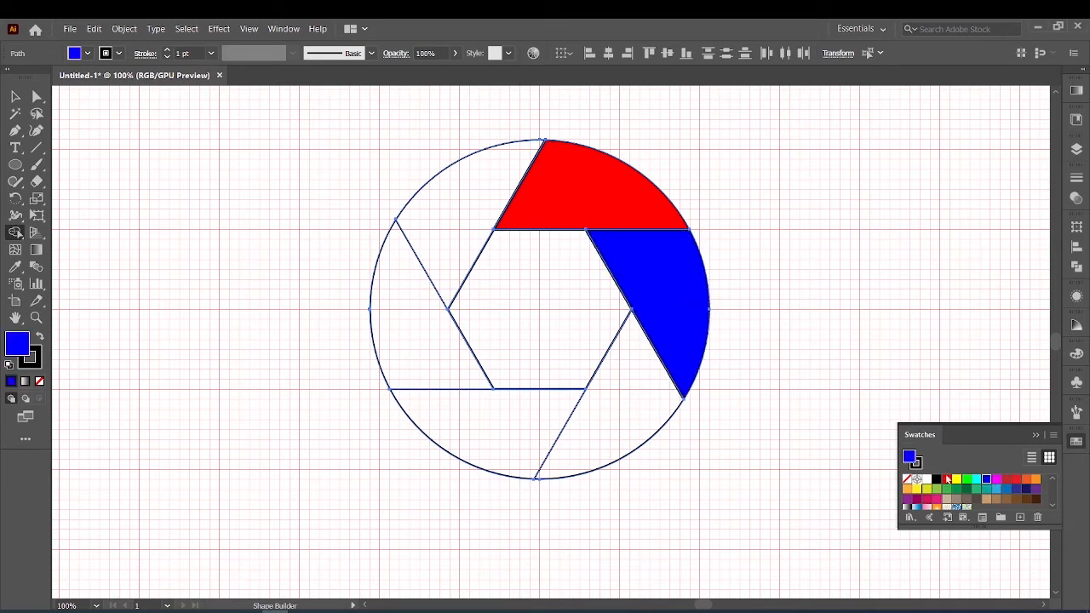
left_click(1027, 480)
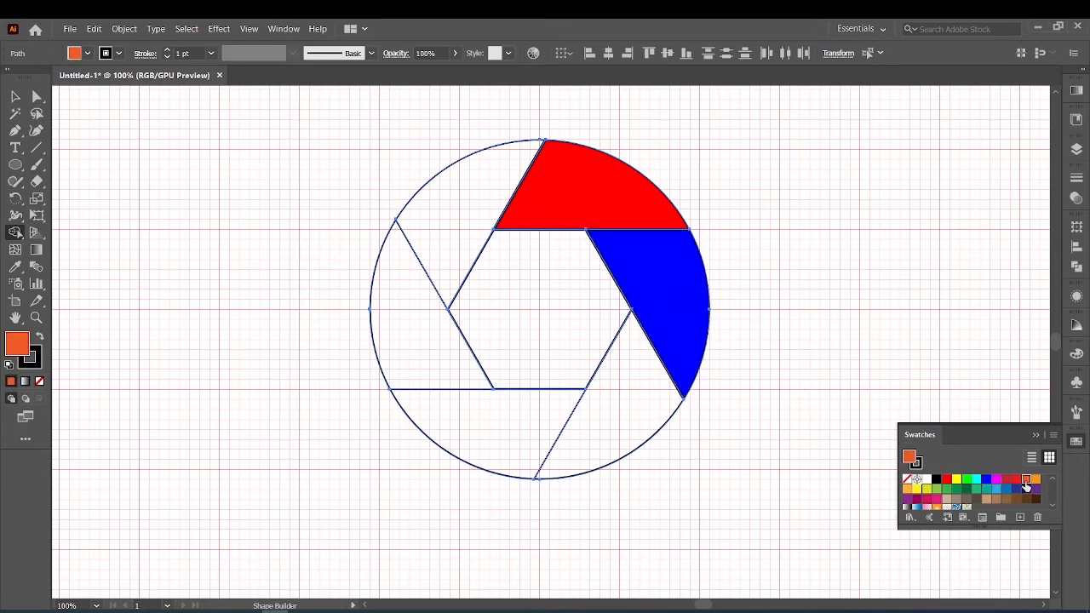
left_click(614, 402)
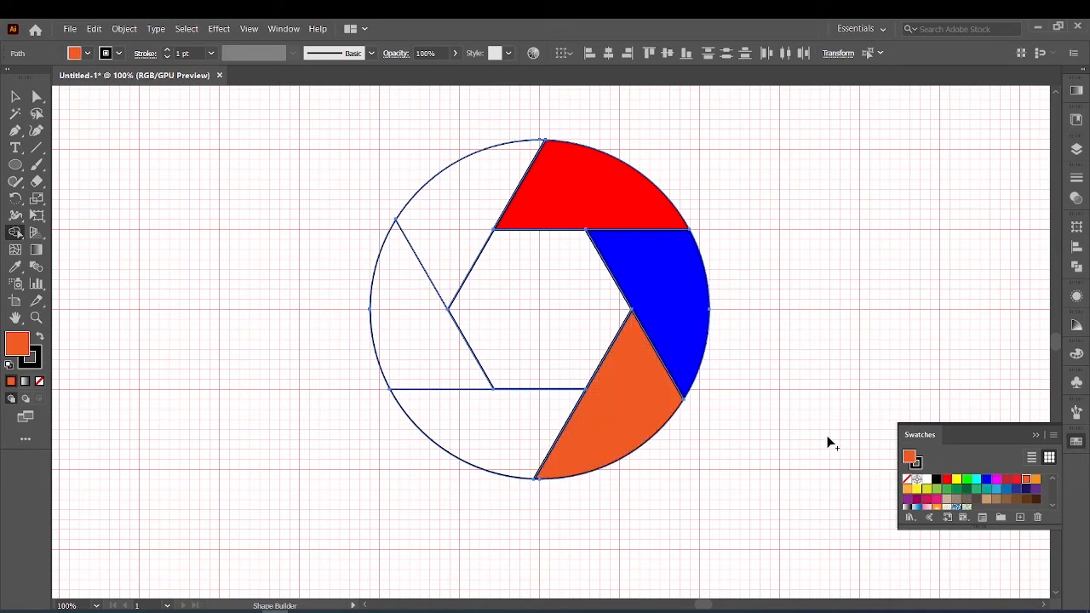
Fill the circle's bottom-left segment with bright green, the left segment with magenta and the upper-left segment with dark brown.
left_click(967, 480)
left_click(510, 415)
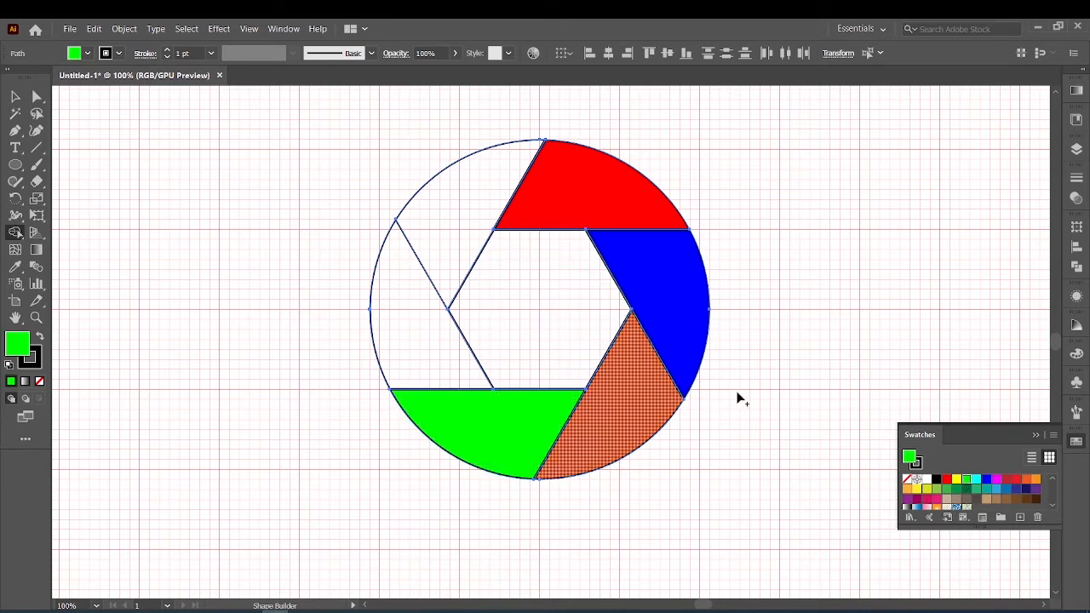
left_click(997, 481)
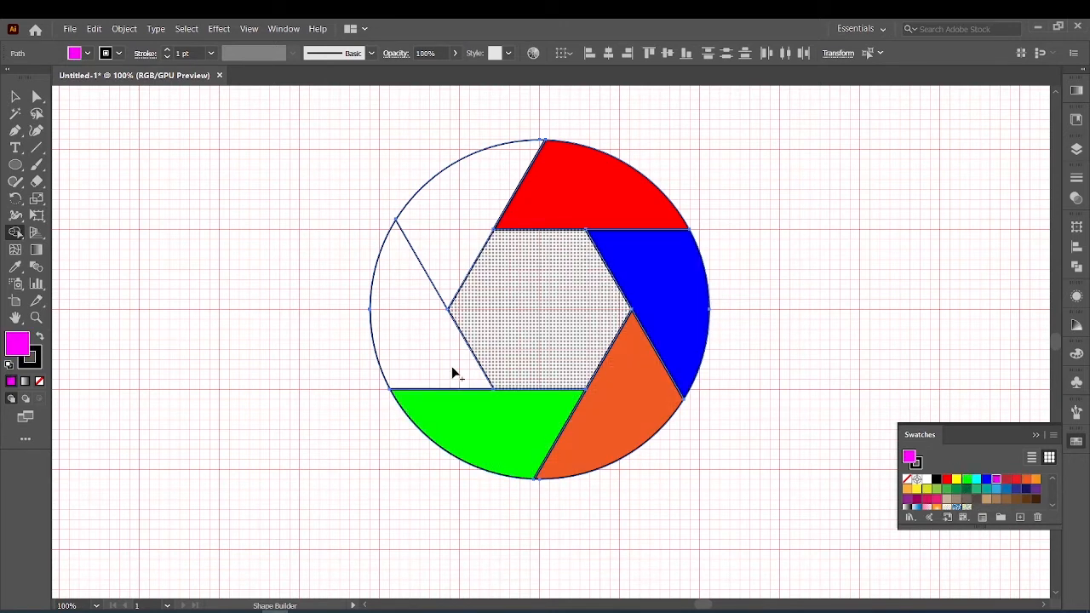
left_click(446, 370)
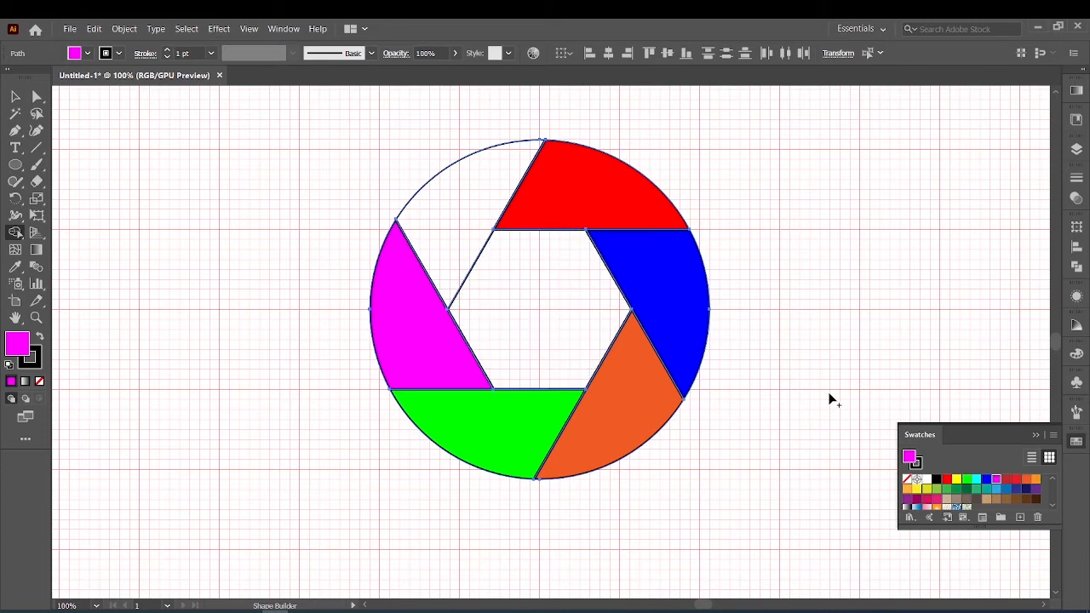
left_click(1026, 489)
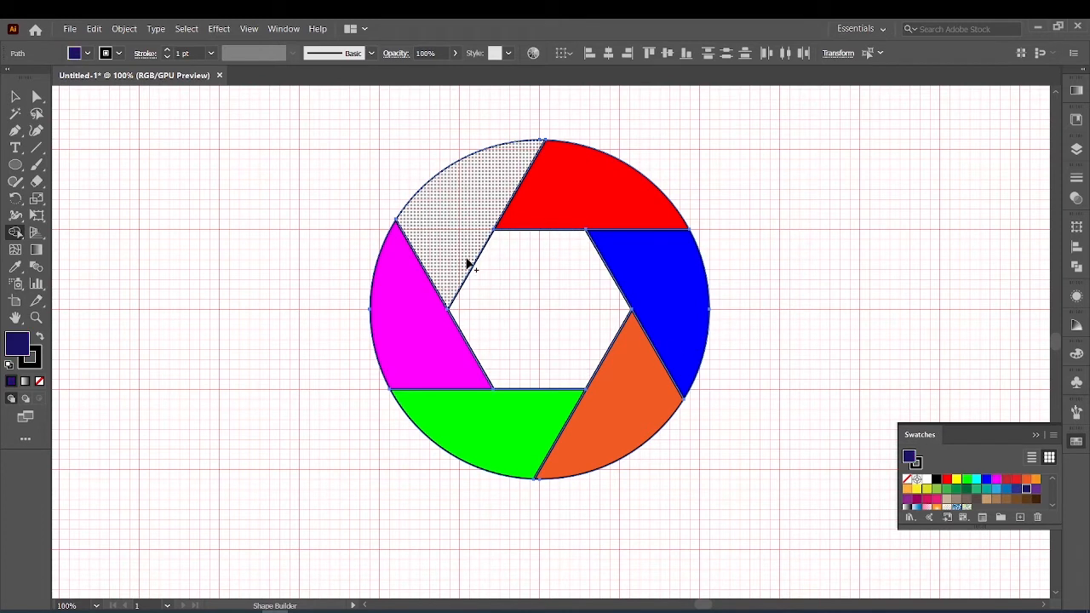
left_click(1036, 500)
left_click(462, 249)
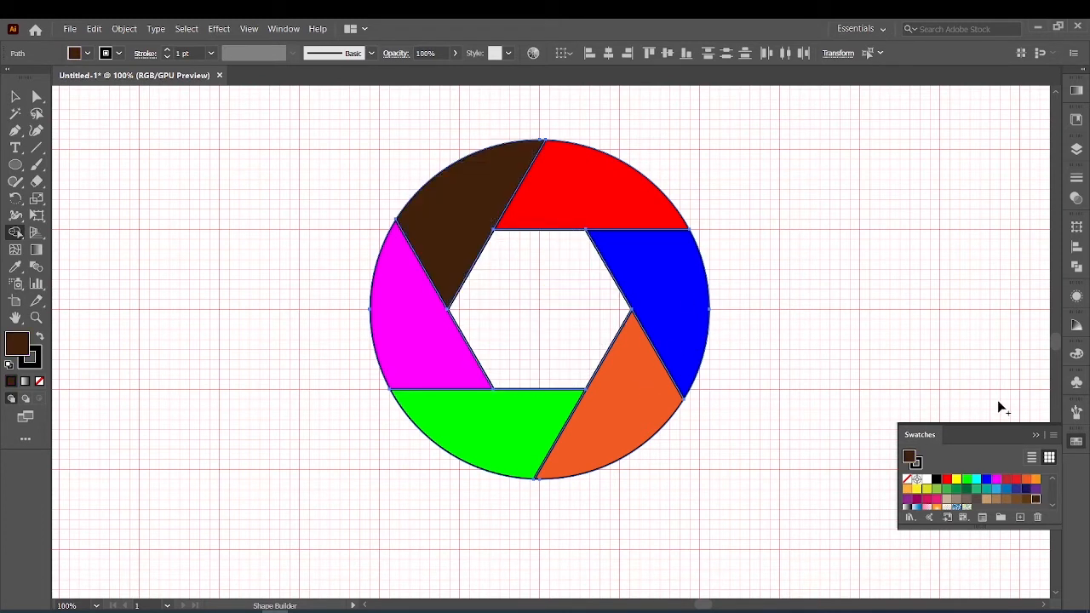
Recolour the circle's upper-left segment with dark navy blue and deselect the shapes.
left_click(1027, 489)
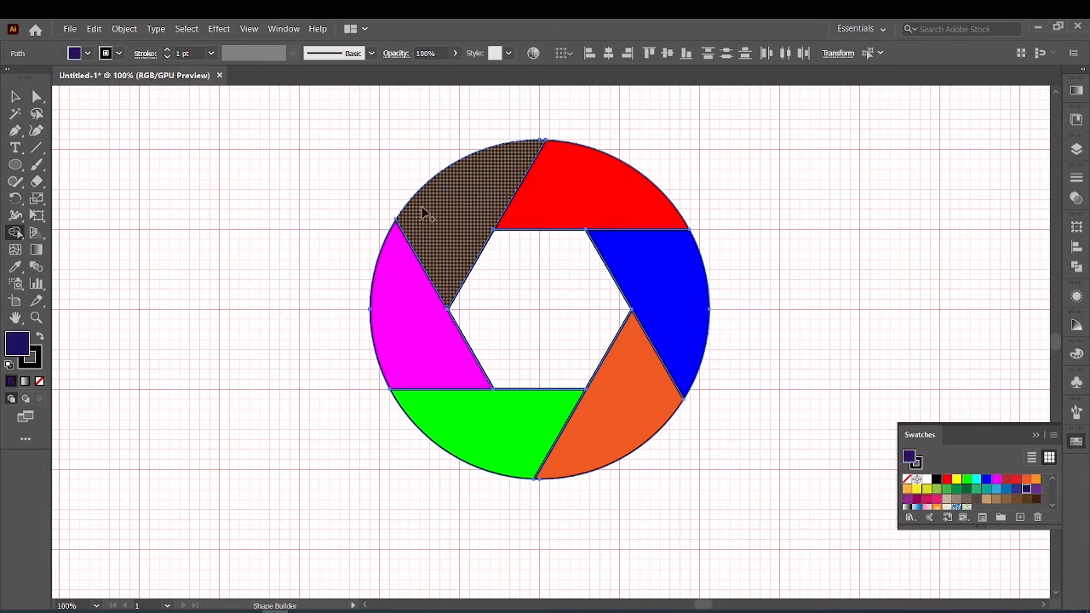
left_click(430, 215)
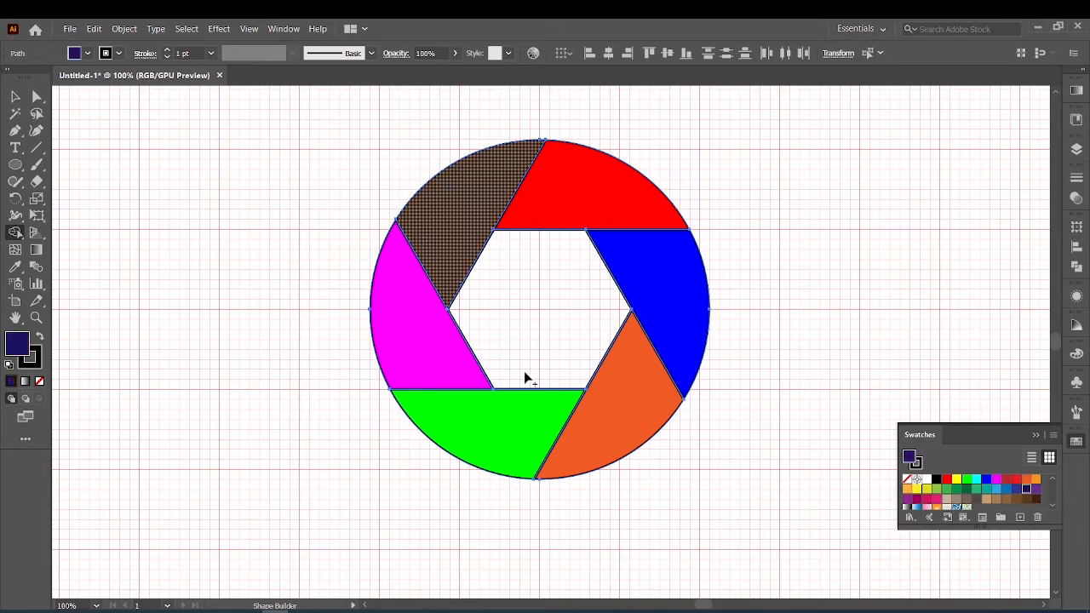
left_click(14, 98)
left_click(213, 179)
Fill the top segment with a linear gradient, set its white stop to red and reverse the gradient.
left_click(616, 190)
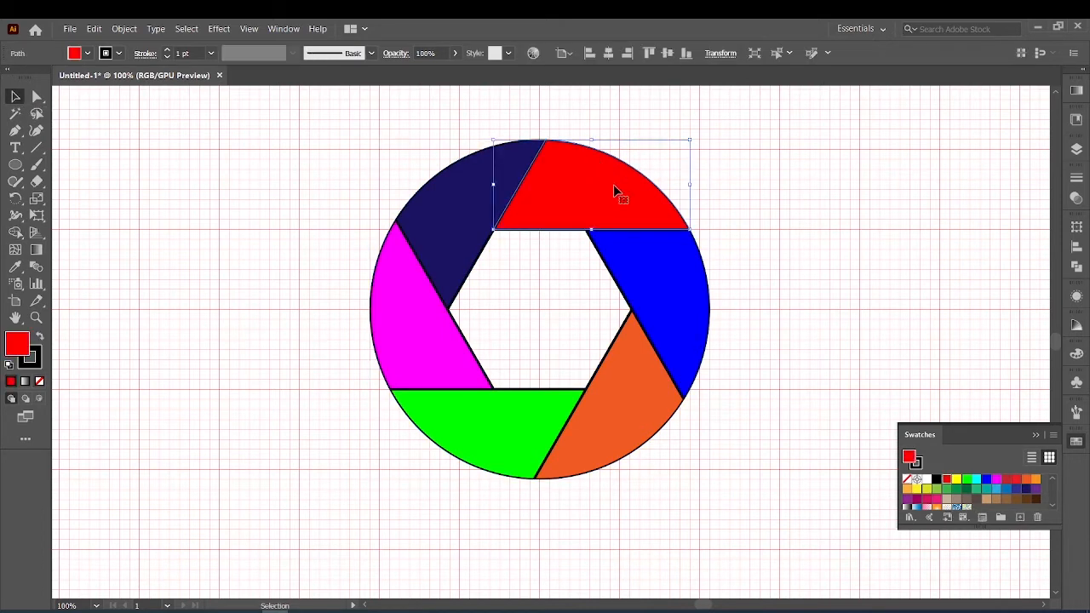
left_click(1078, 91)
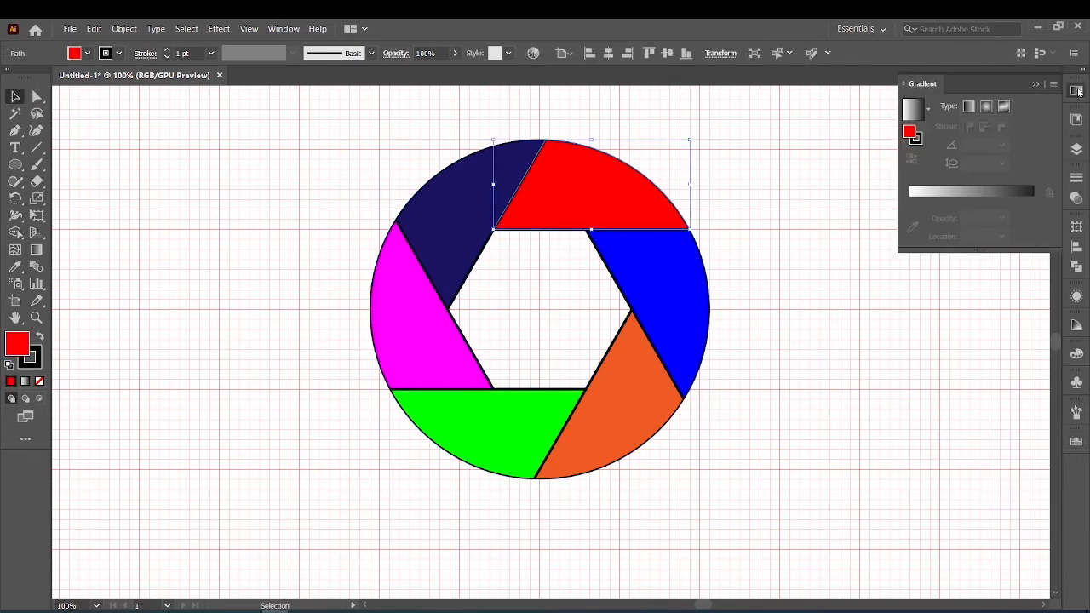
left_click(949, 192)
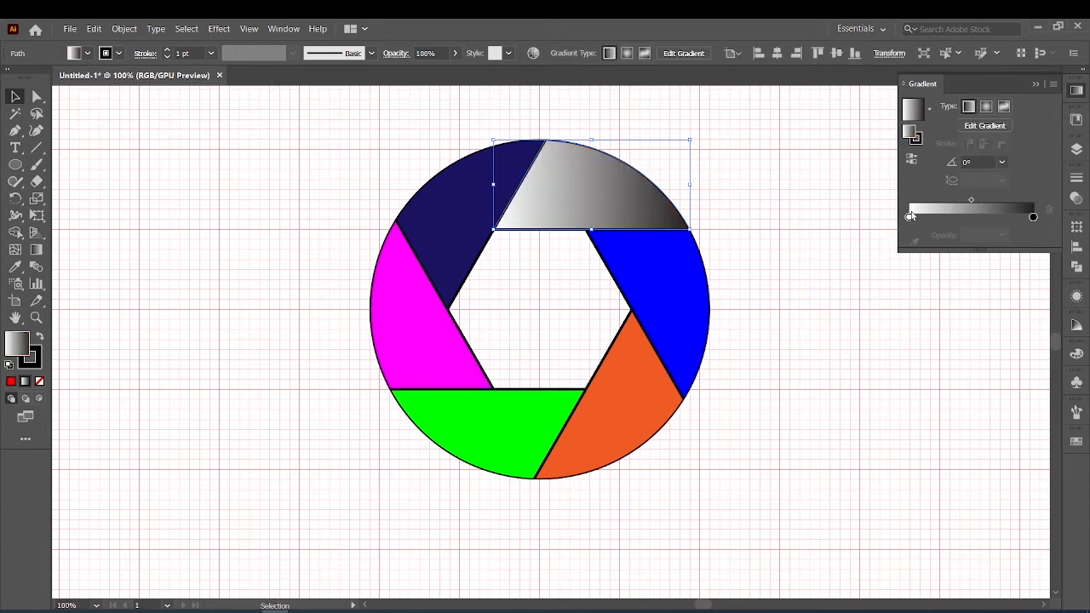
double_click(910, 218)
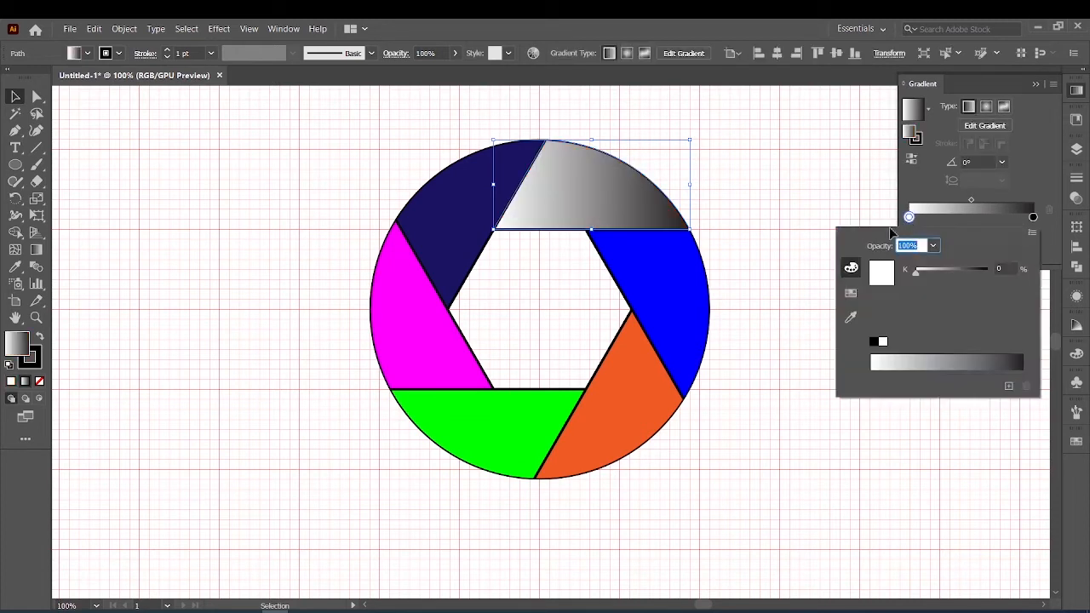
left_click(851, 293)
left_click(890, 261)
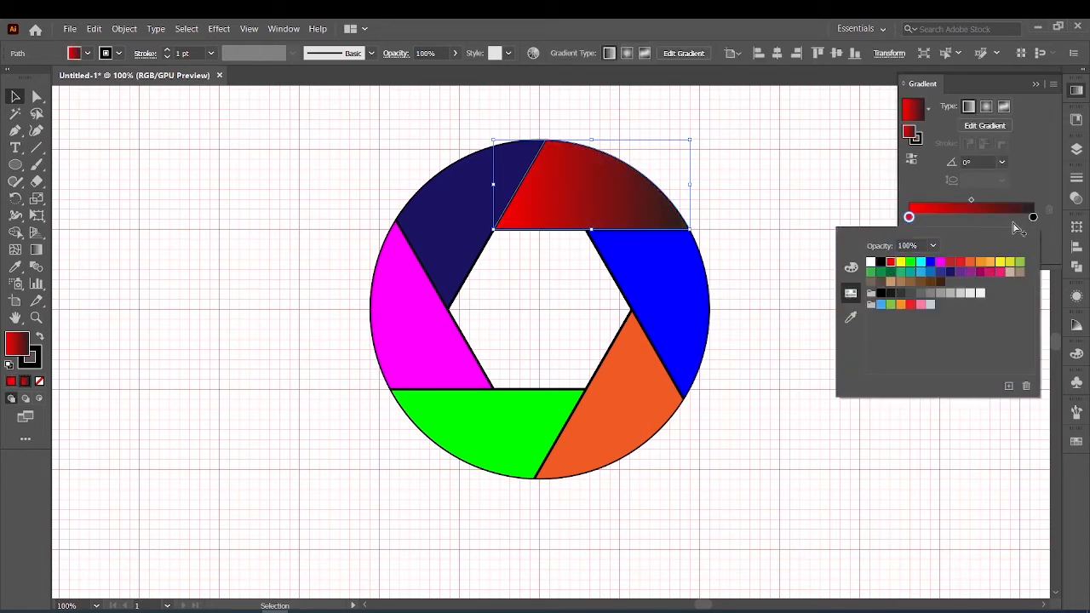
left_click(911, 160)
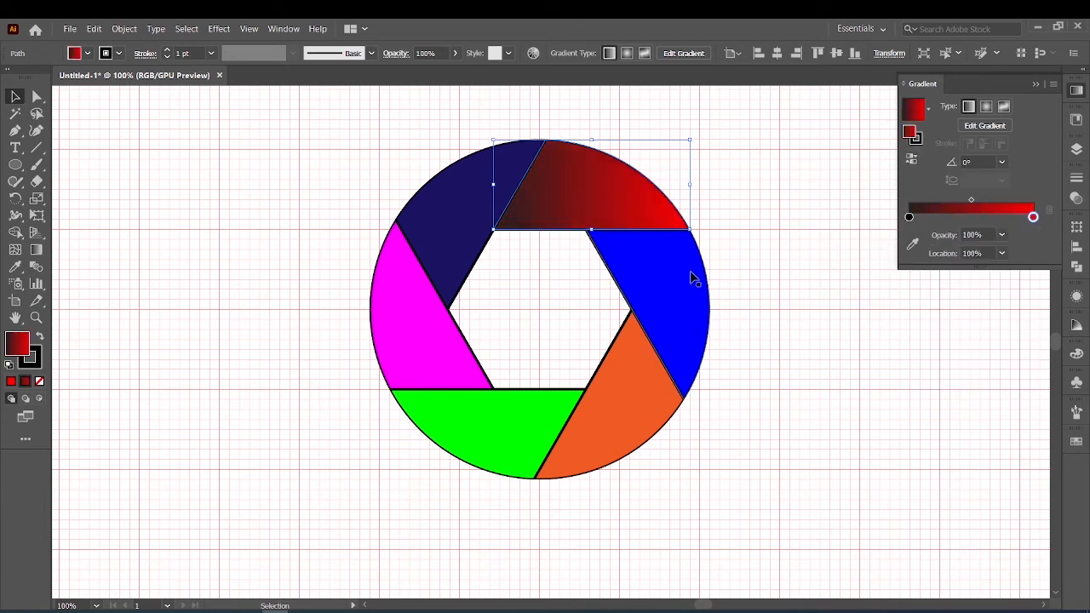
Apply the linear gradient to the right segment and set its black starting stop to blue.
left_click(692, 279)
left_click(927, 198)
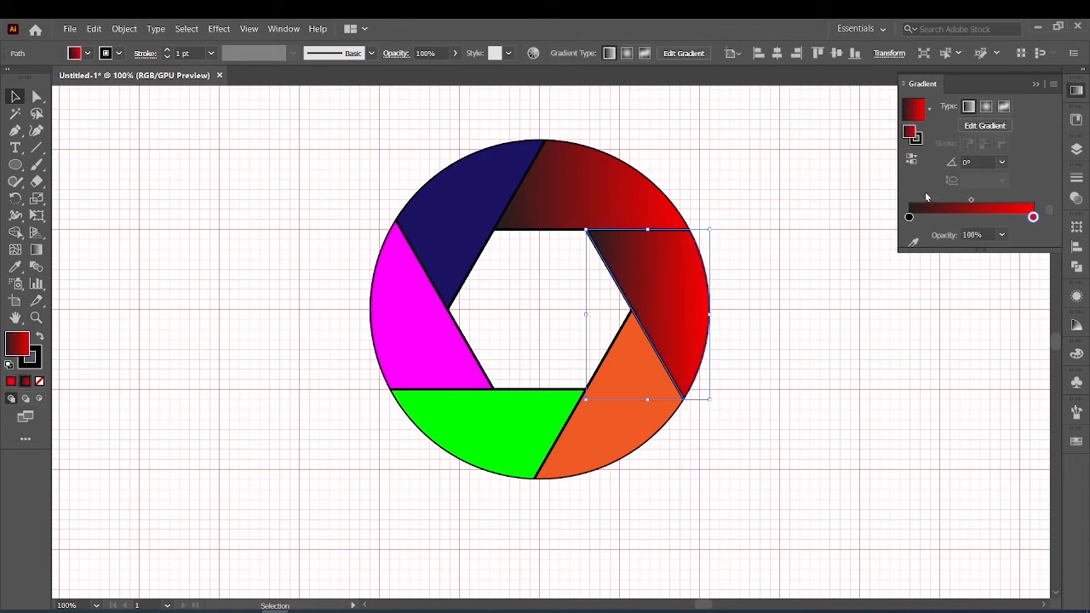
left_click(909, 218)
double_click(909, 218)
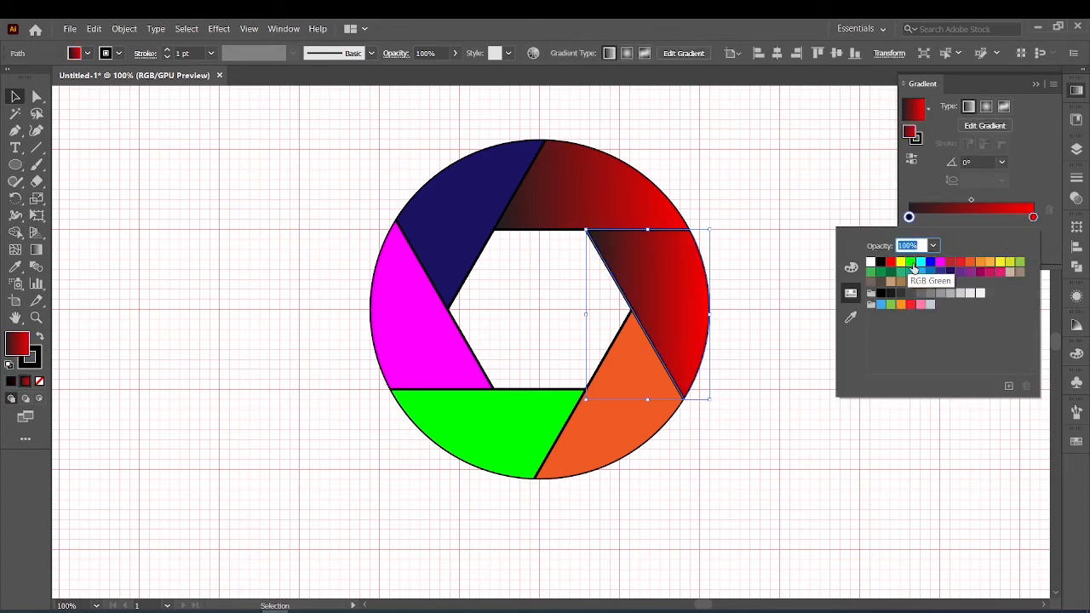
left_click(931, 262)
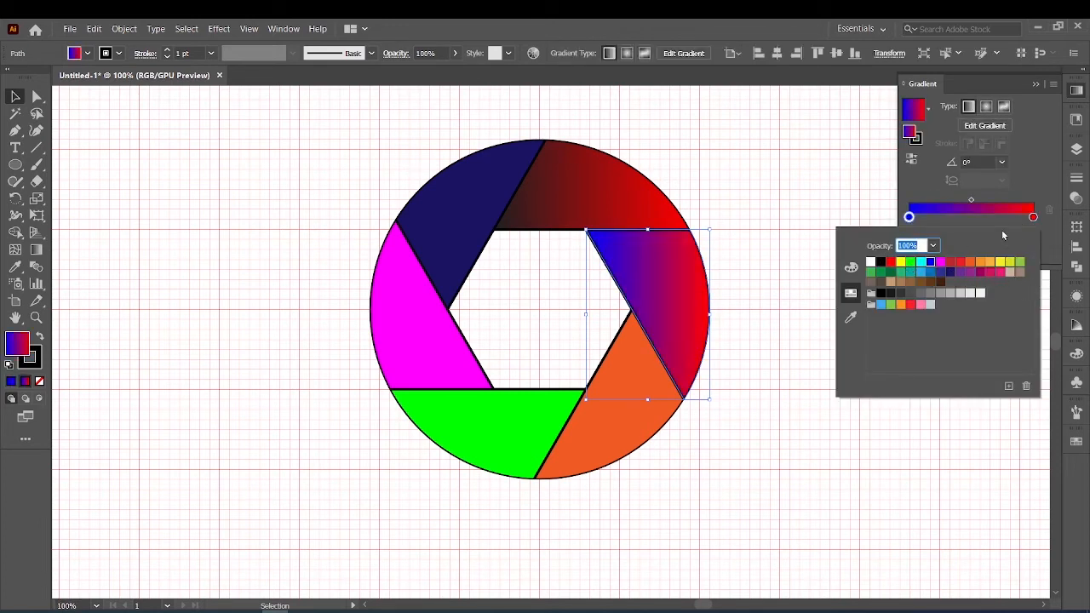
Set the red end stop of the right segment's gradient to blue.
left_click(1033, 219)
left_click(1034, 218)
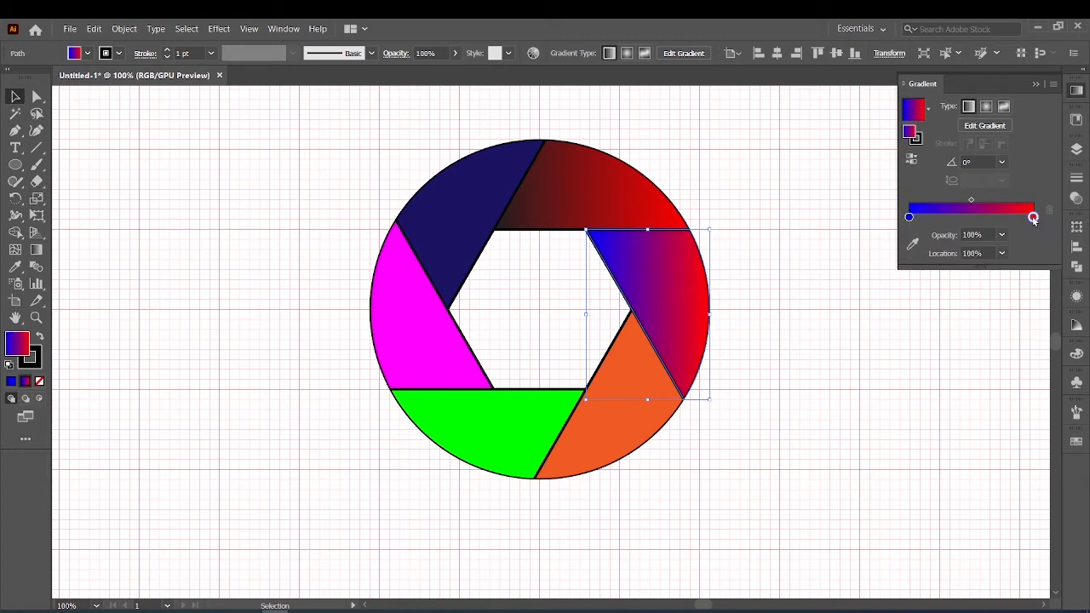
double_click(1033, 218)
left_click(851, 267)
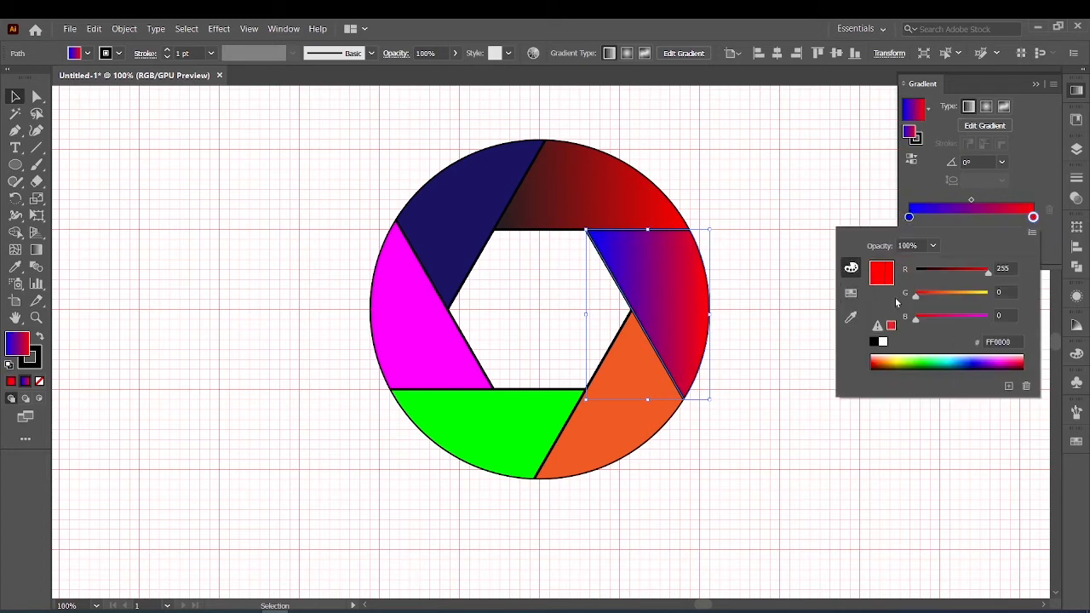
left_click(851, 293)
left_click(930, 261)
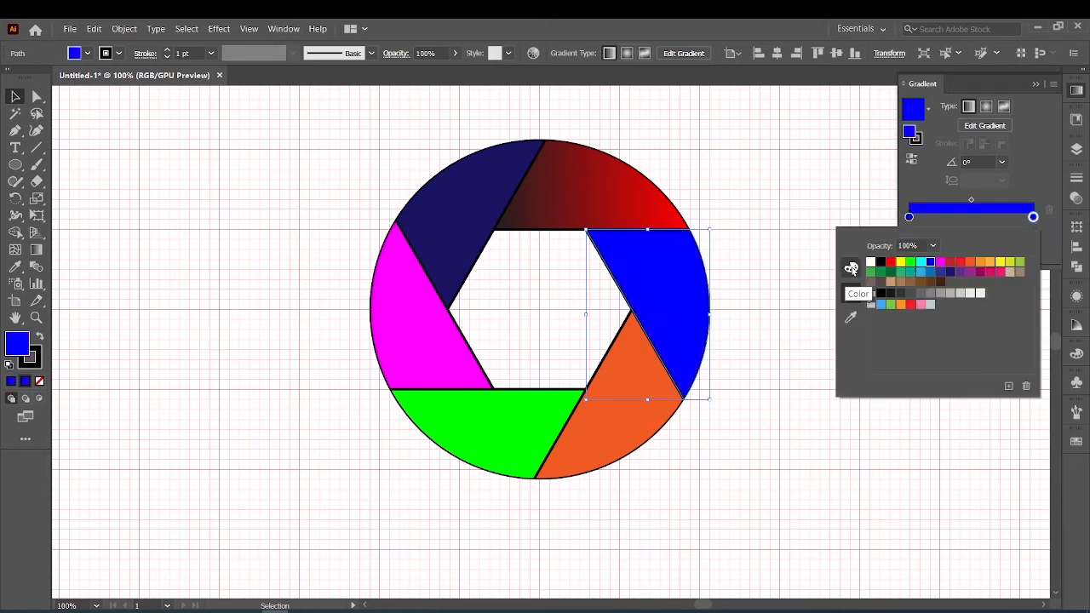
Darken the end stop of the right segment's gradient to a near-black blue and reverse the gradient.
left_click(851, 267)
left_click(930, 318)
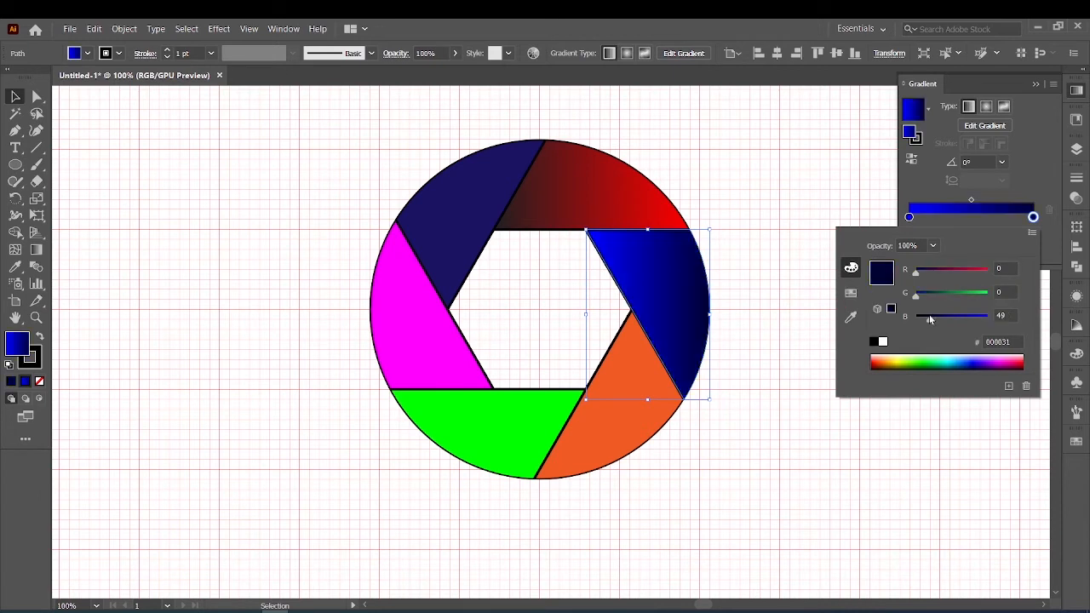
left_click_drag(929, 318, 921, 320)
left_click(909, 165)
left_click(910, 162)
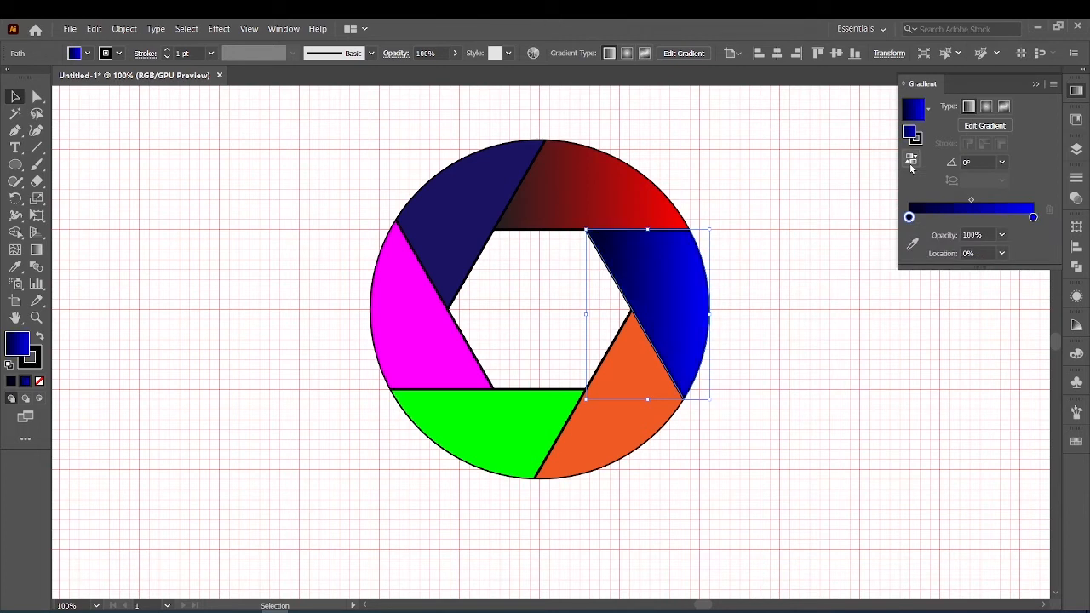
Apply the linear gradient to the lower-right segment and set its dark starting stop to orange.
left_click(651, 418)
left_click(949, 191)
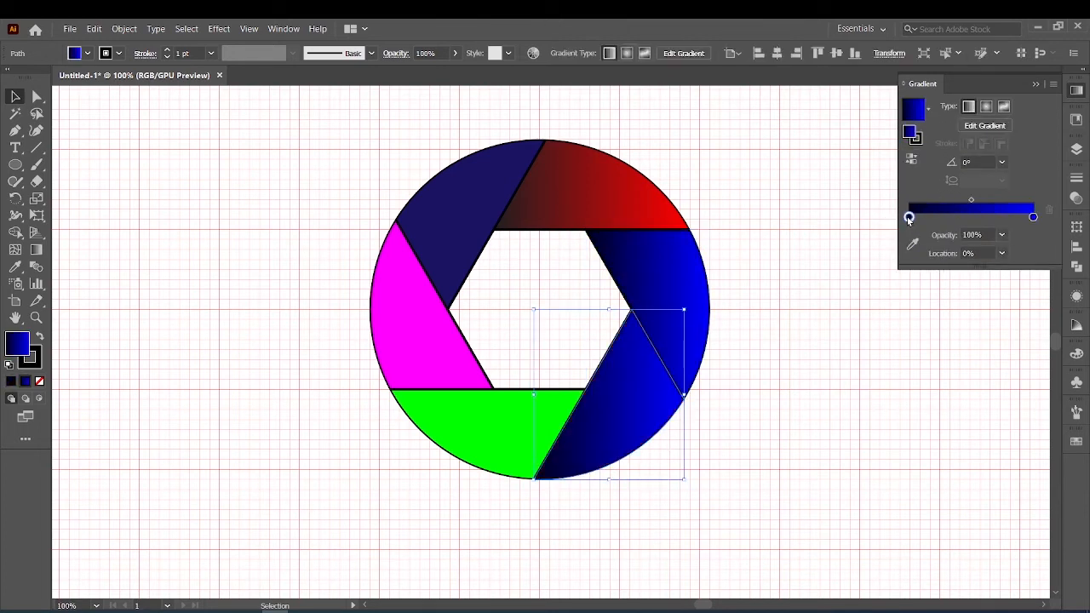
left_click(851, 293)
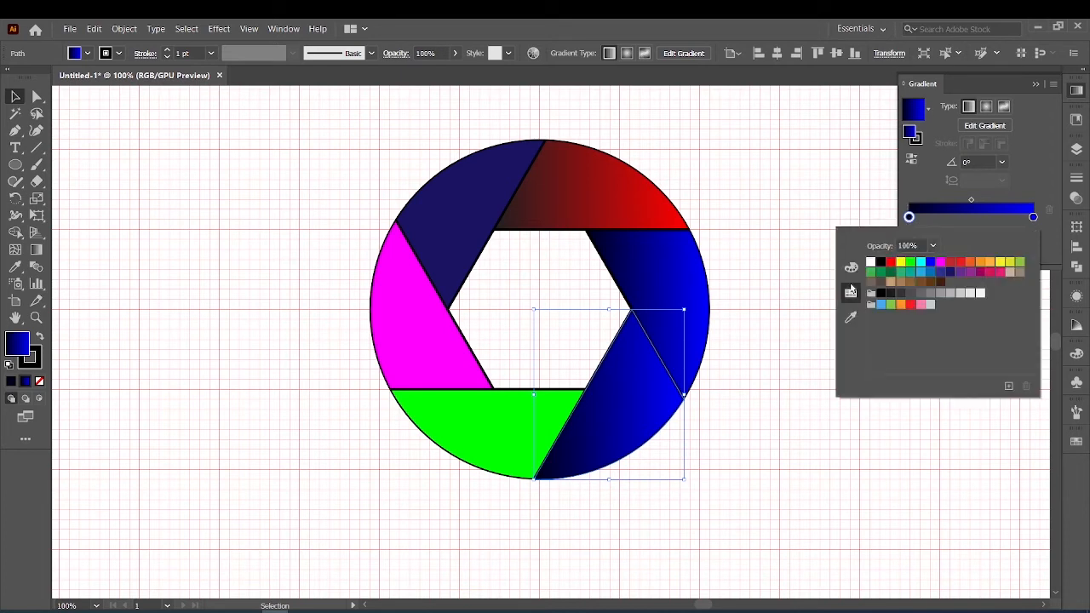
left_click(981, 265)
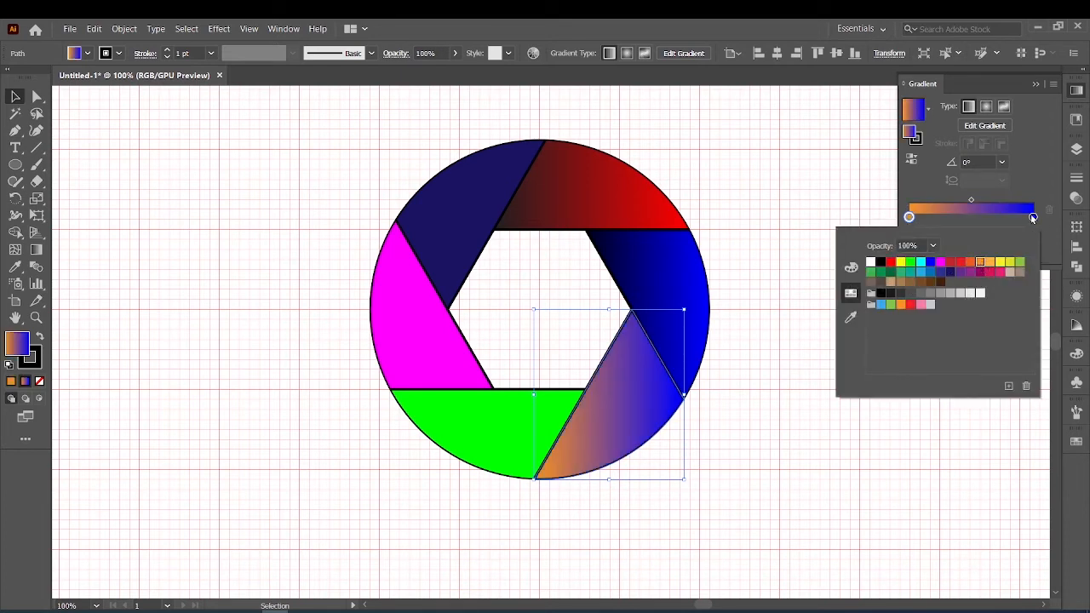
left_click(1031, 216)
double_click(1031, 216)
left_click(965, 219)
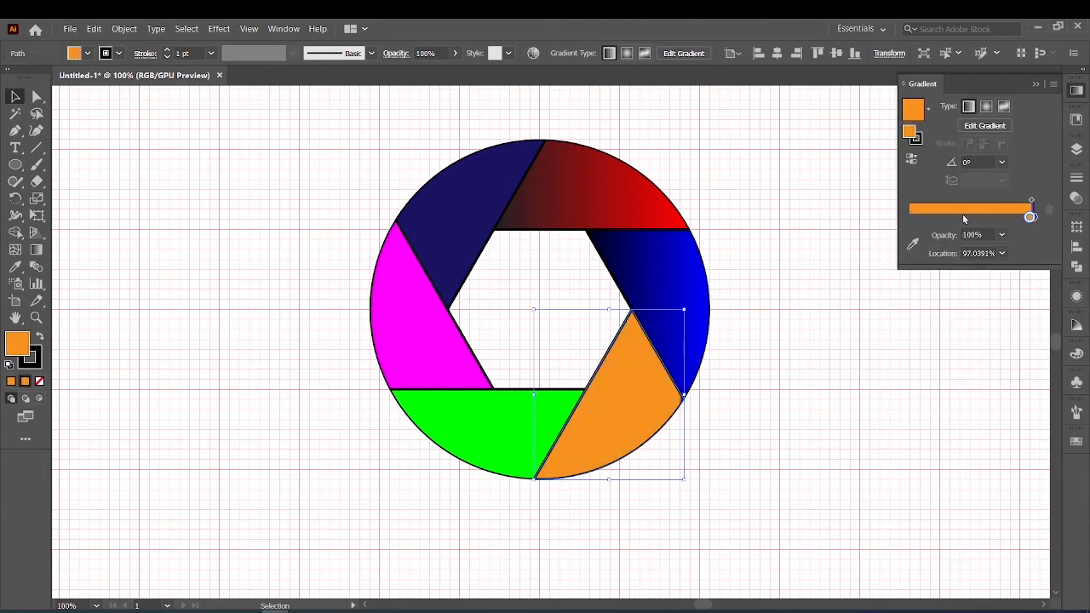
left_click_drag(1030, 218, 877, 228)
left_click(1030, 218)
left_click_drag(1030, 217, 824, 233)
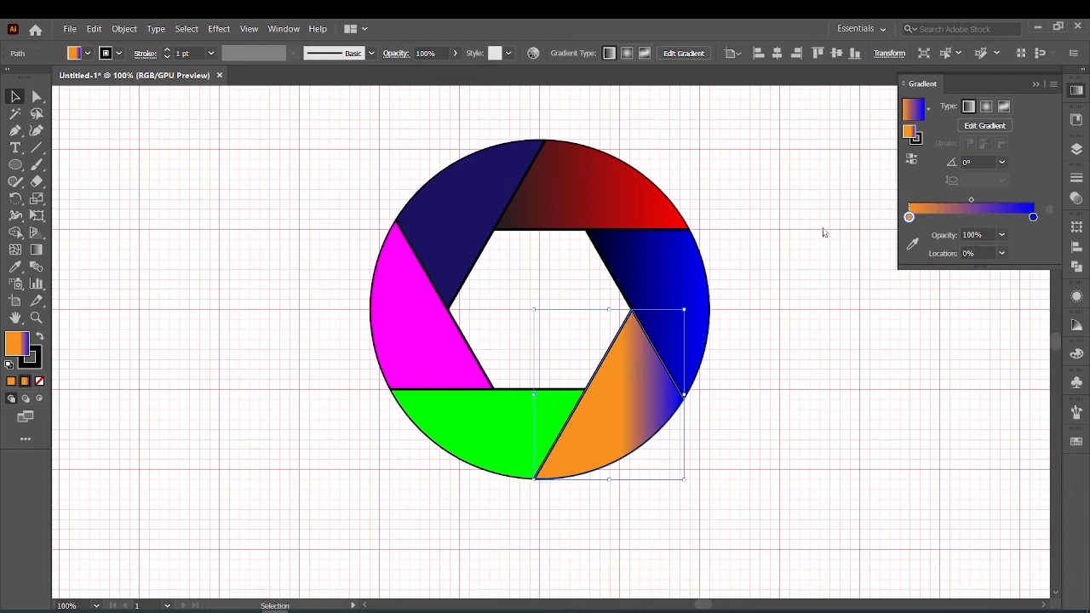
Set the blue end stop of the lower-right segment's gradient to deep orange with RGB values 241, 90, 0.
left_click(1033, 217)
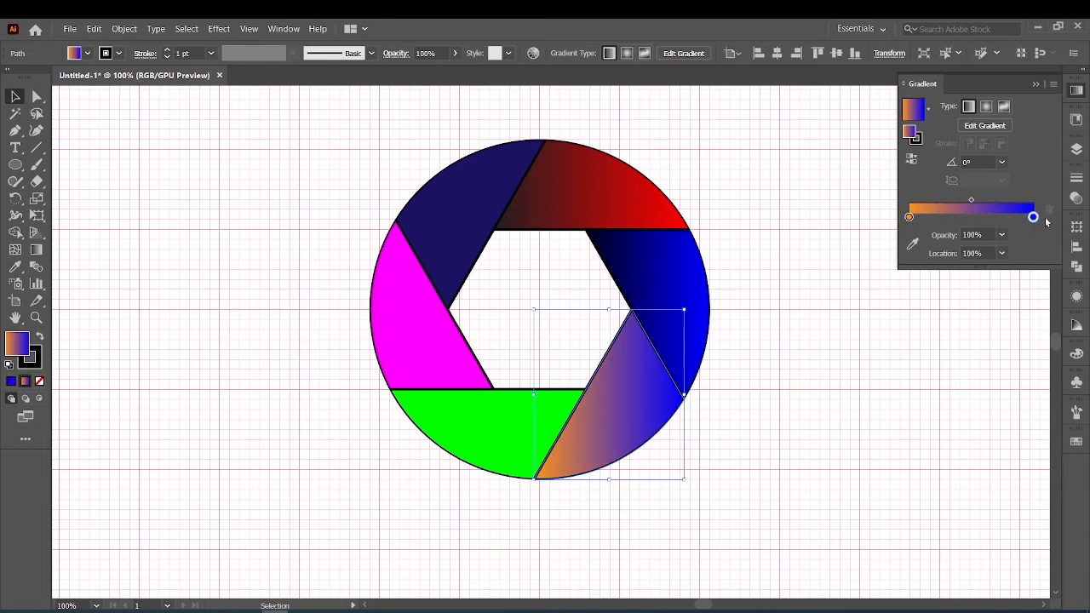
double_click(1034, 218)
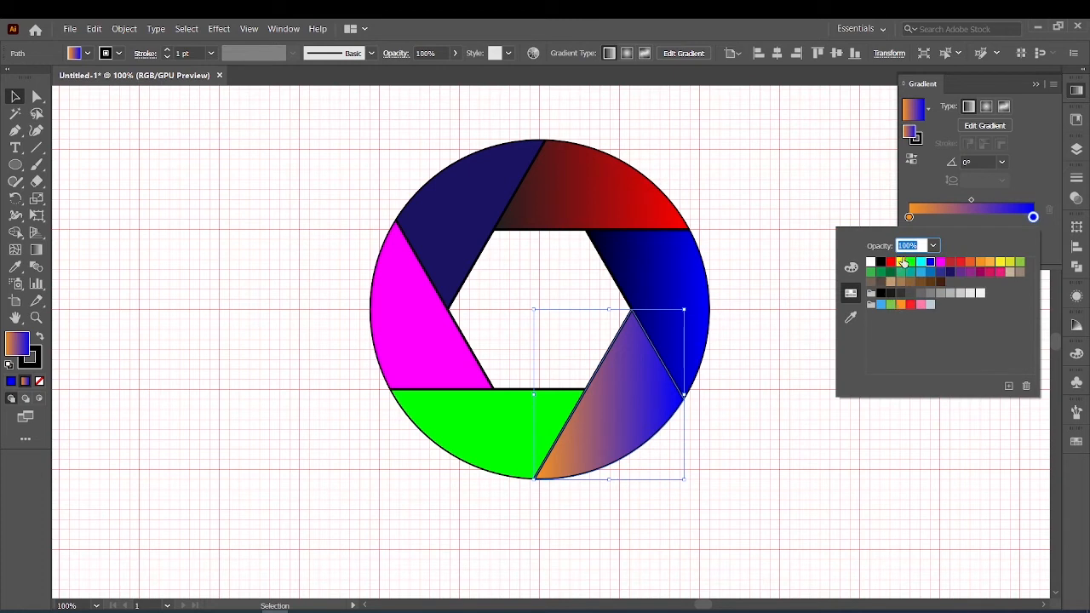
left_click(969, 264)
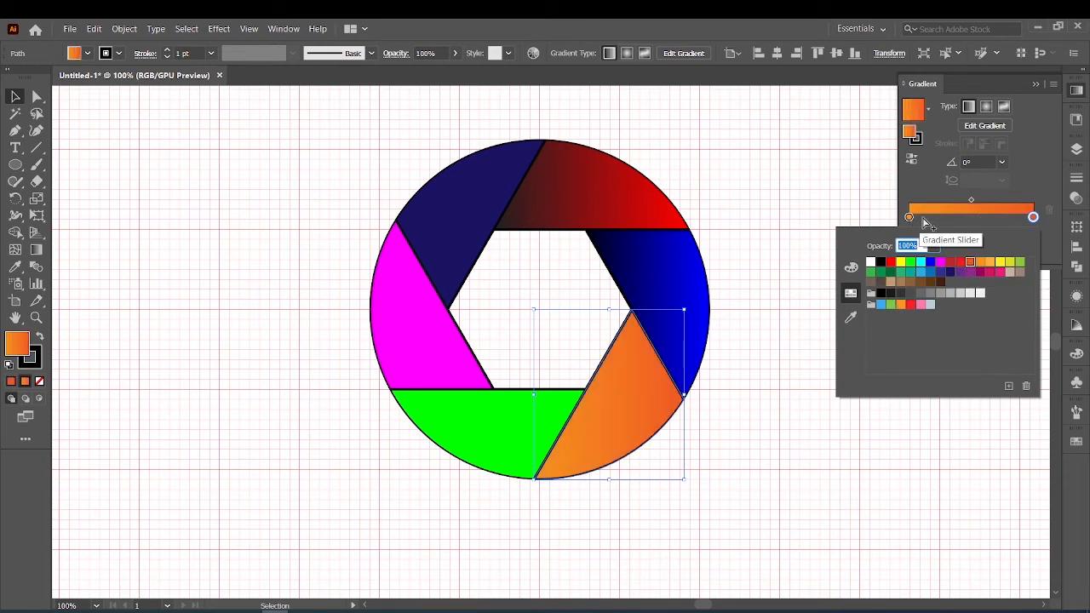
left_click(1034, 218)
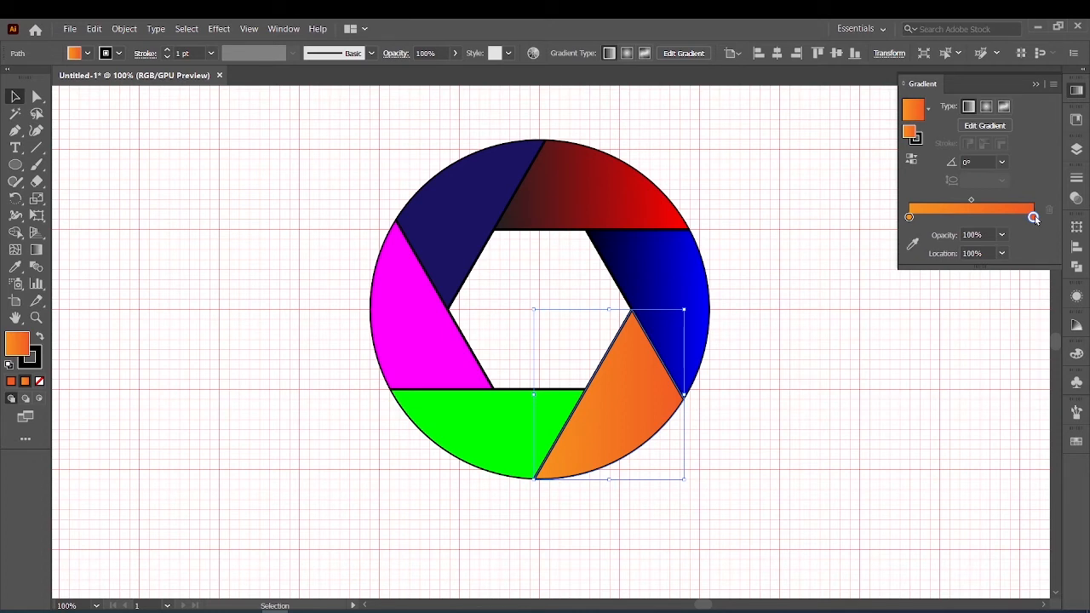
left_click_drag(1035, 218, 1033, 218)
double_click(1032, 218)
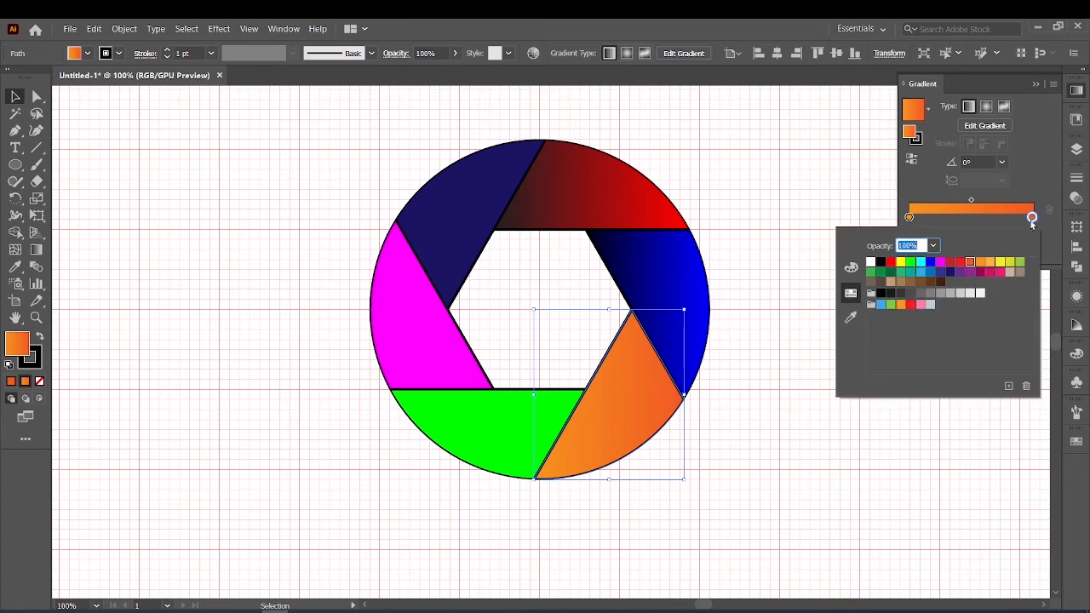
left_click(851, 267)
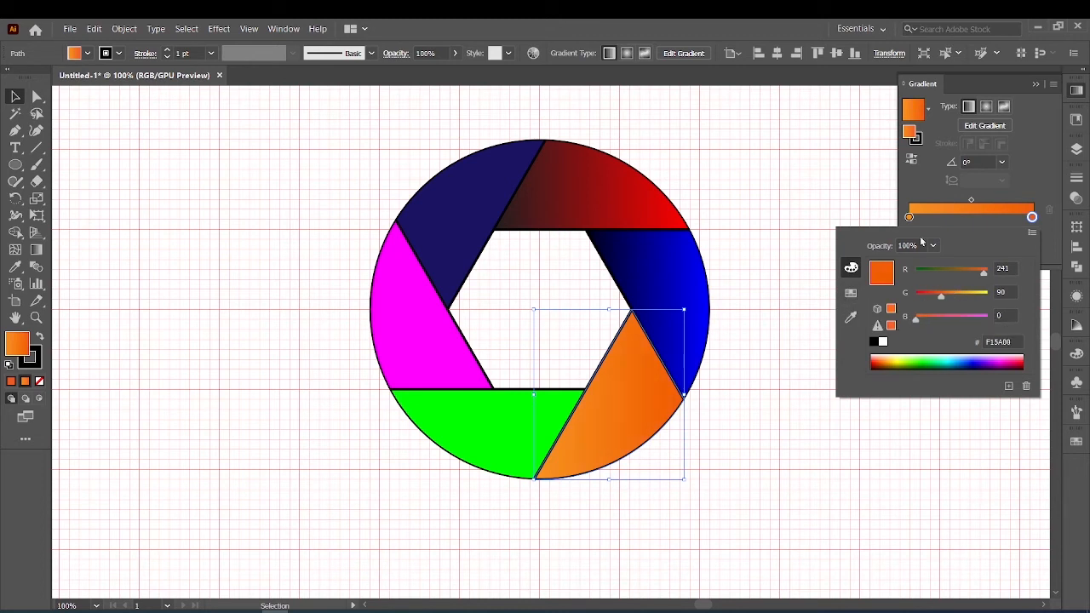
Set the starting stop of the lower-right segment's gradient to black, reverse the gradient and deselect the segment.
left_click(909, 218)
double_click(908, 216)
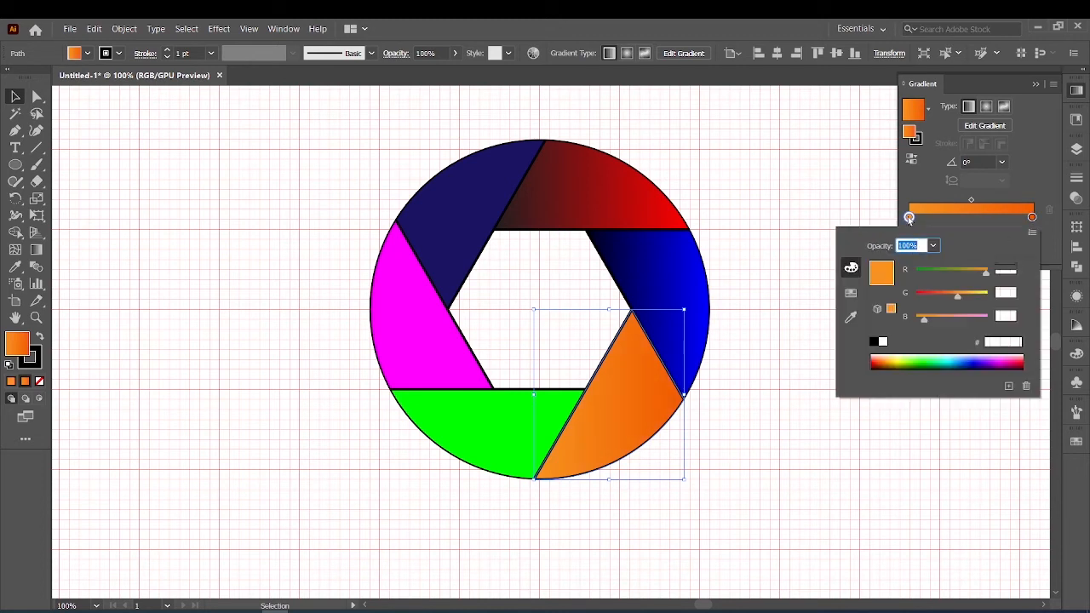
left_click_drag(924, 319, 915, 320)
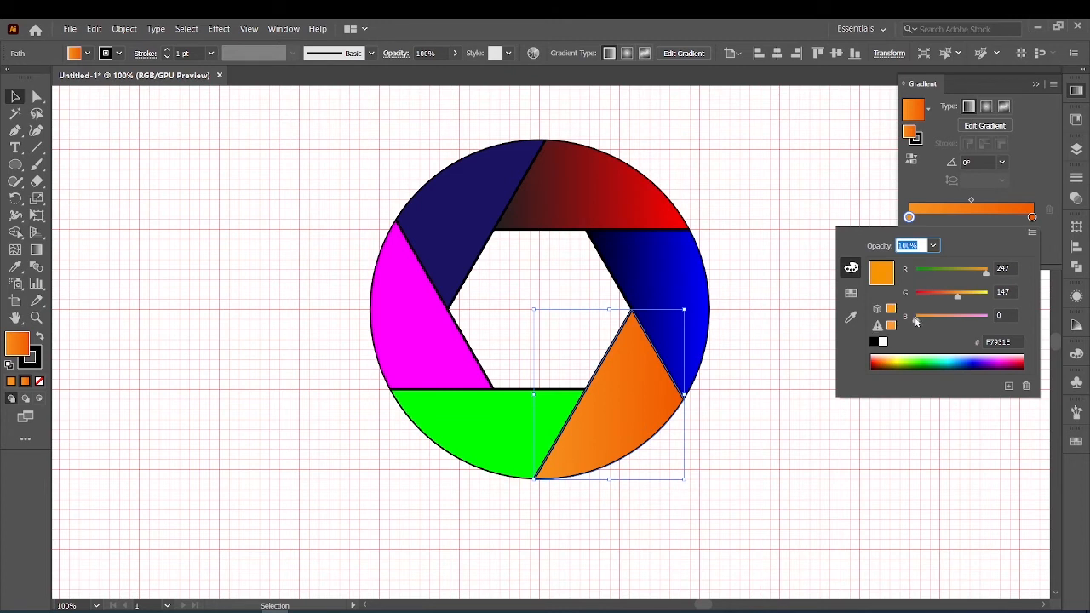
left_click(873, 342)
left_click(912, 158)
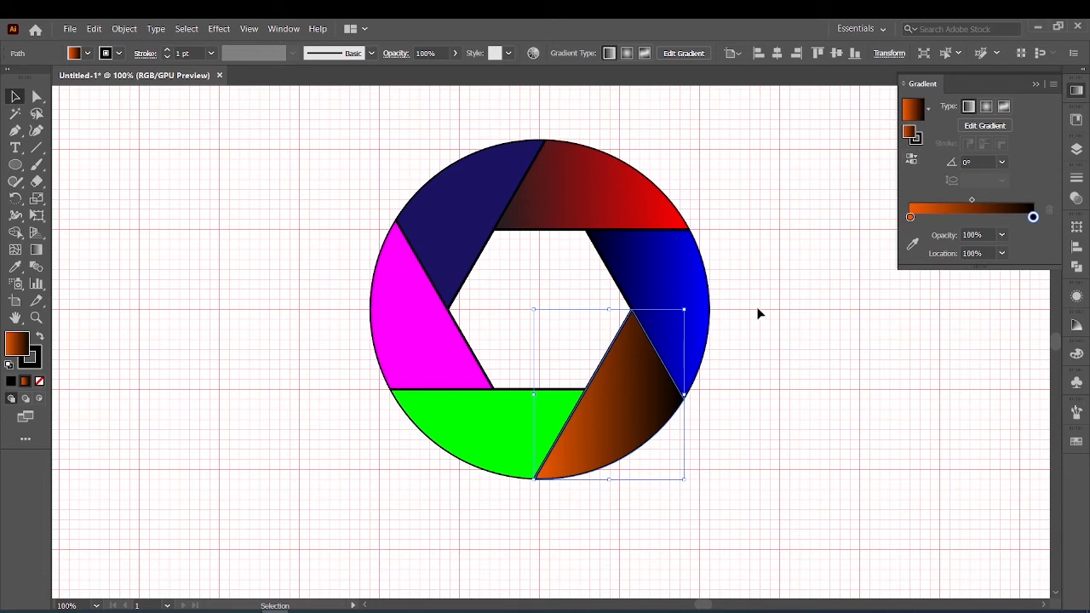
left_click(772, 290)
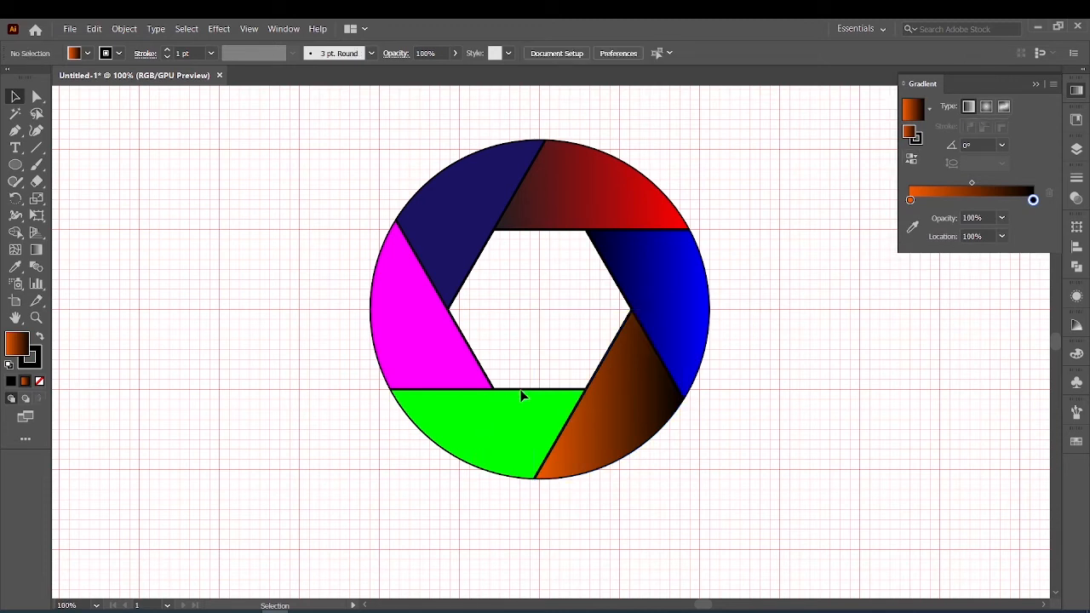
Apply the linear gradient to the solid green bottom segment and set its starting stop to bright green.
left_click_drag(518, 445, 560, 386)
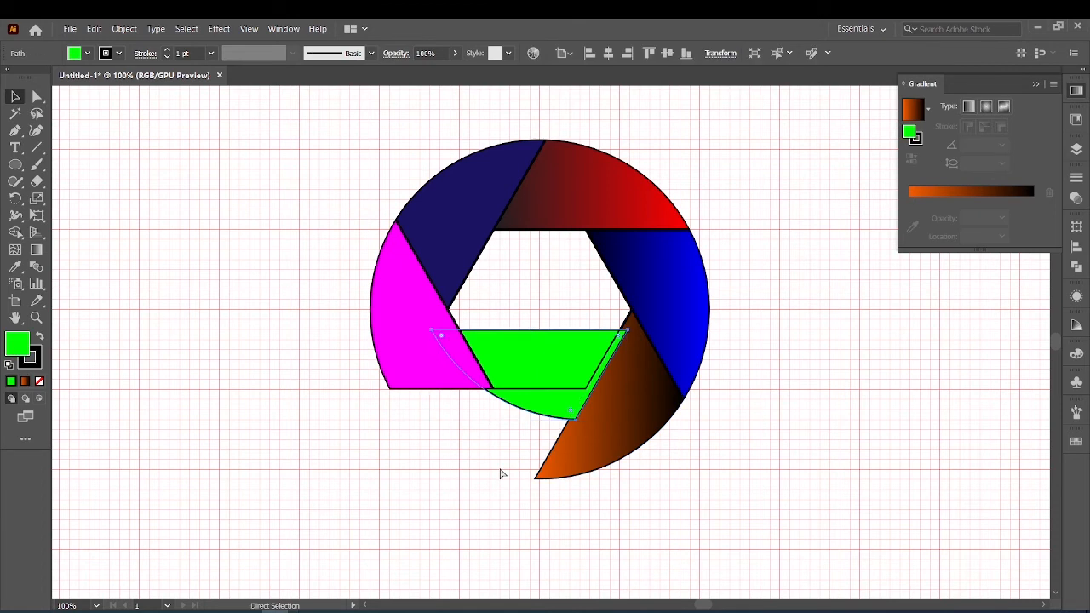
key("ctrl+z")
left_click(920, 199)
left_click(910, 217)
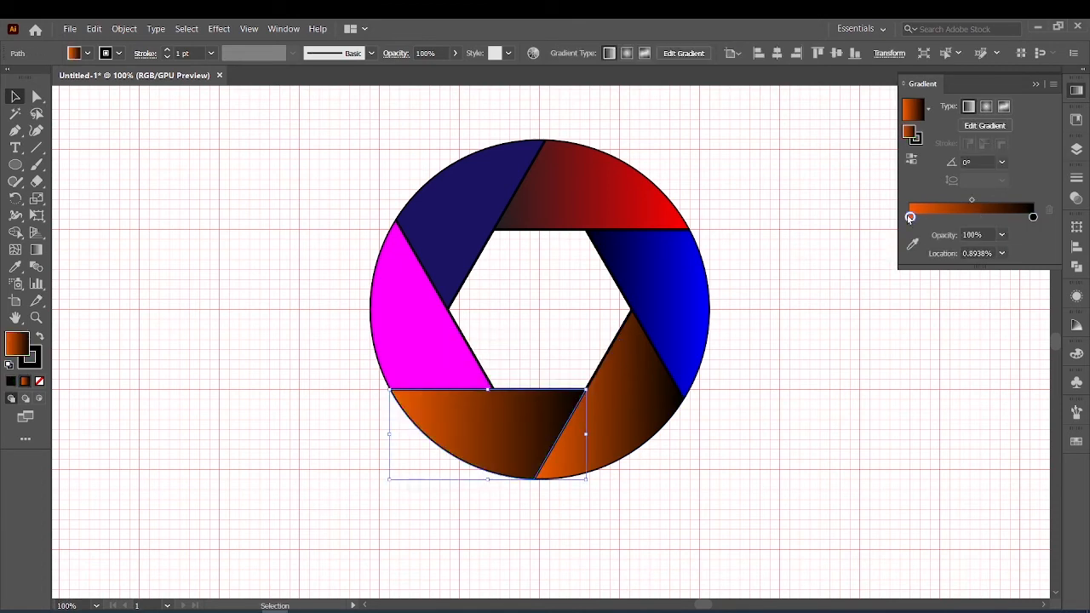
double_click(911, 218)
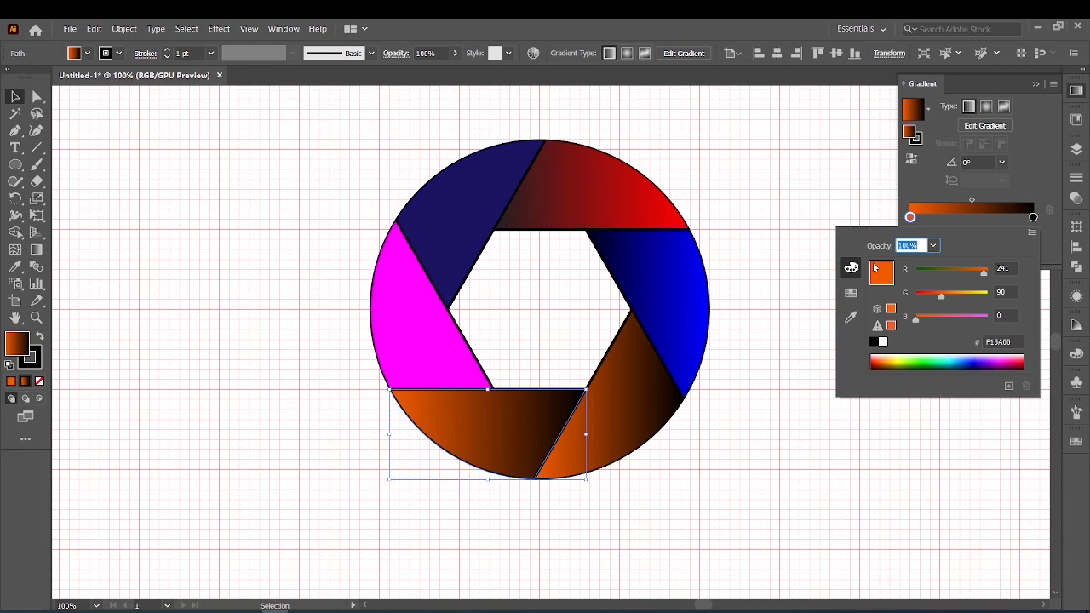
left_click(851, 293)
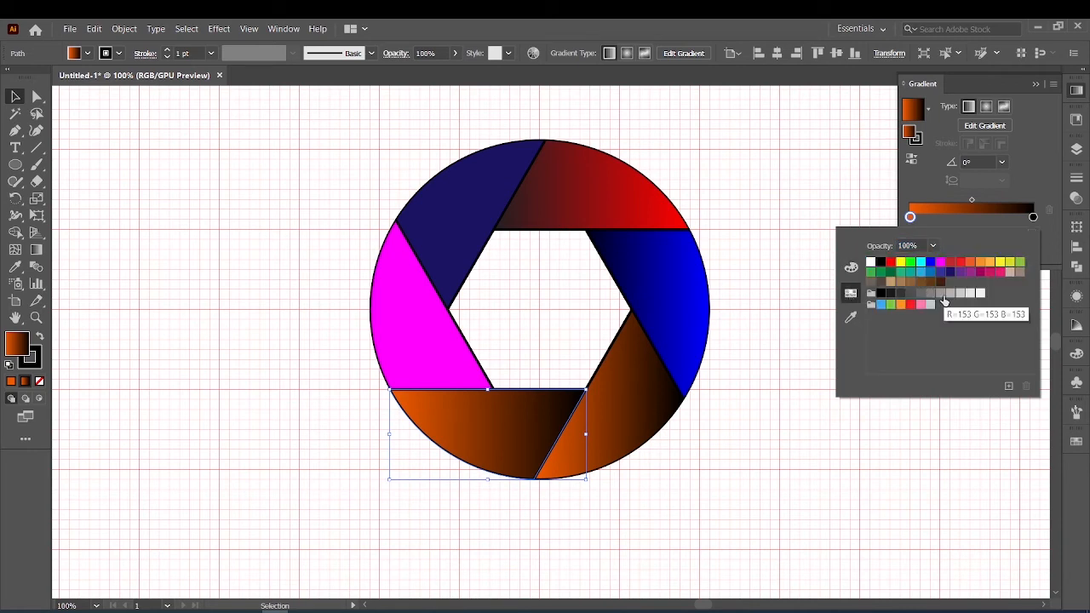
left_click(910, 262)
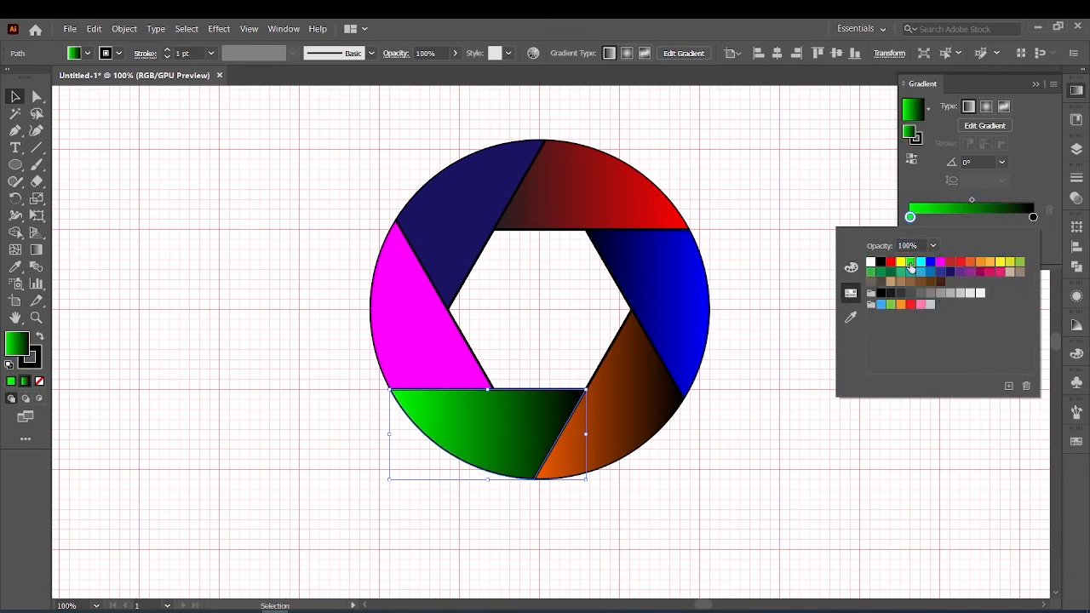
Apply the linear gradient to the left magenta segment and set its starting stop to pink.
left_click(446, 346)
left_click(467, 349)
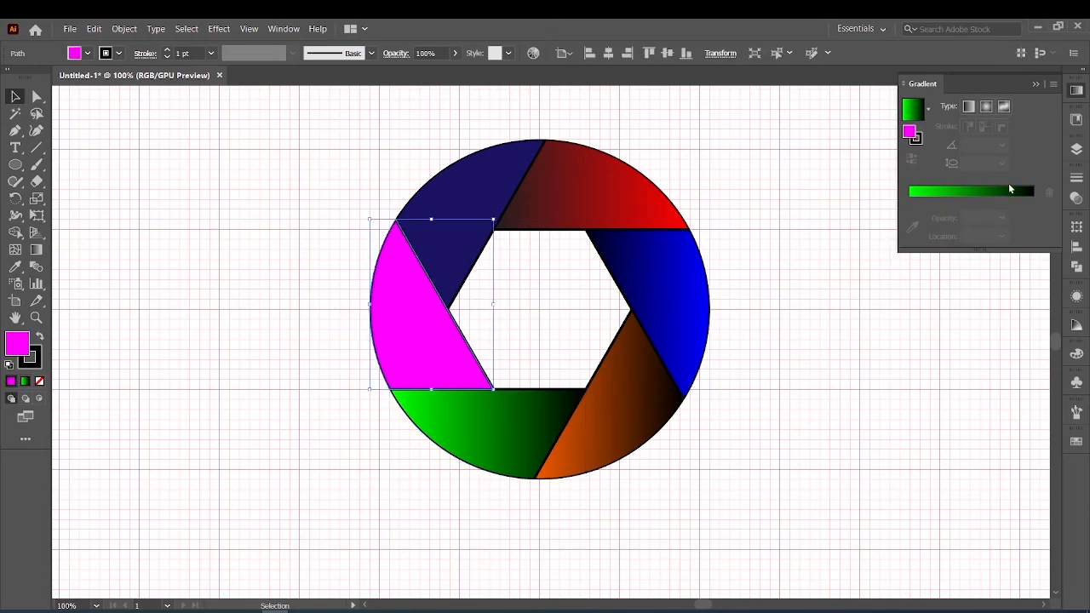
left_click(999, 189)
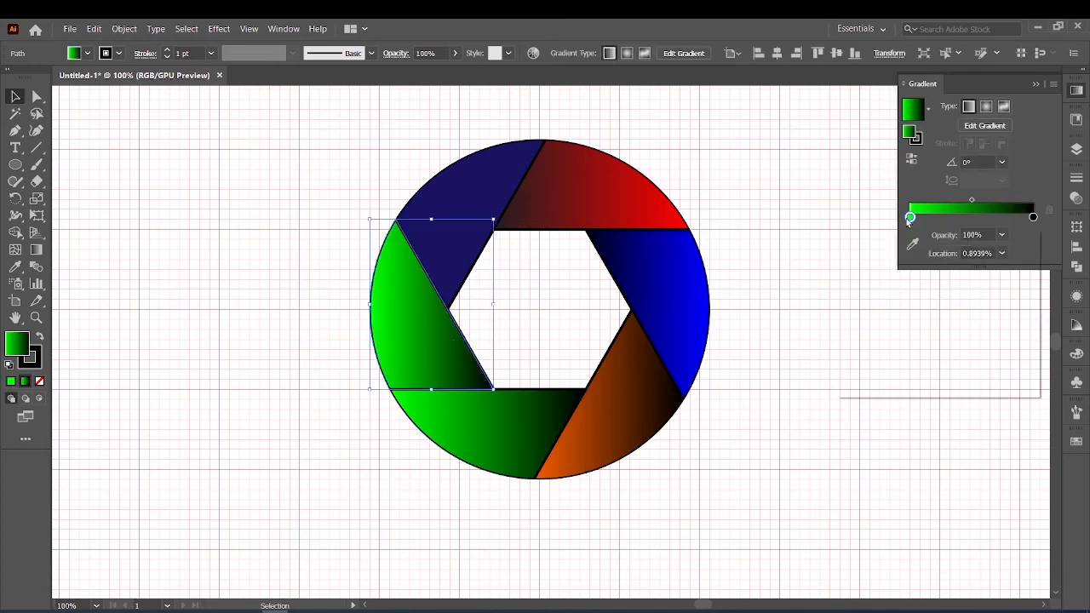
double_click(910, 218)
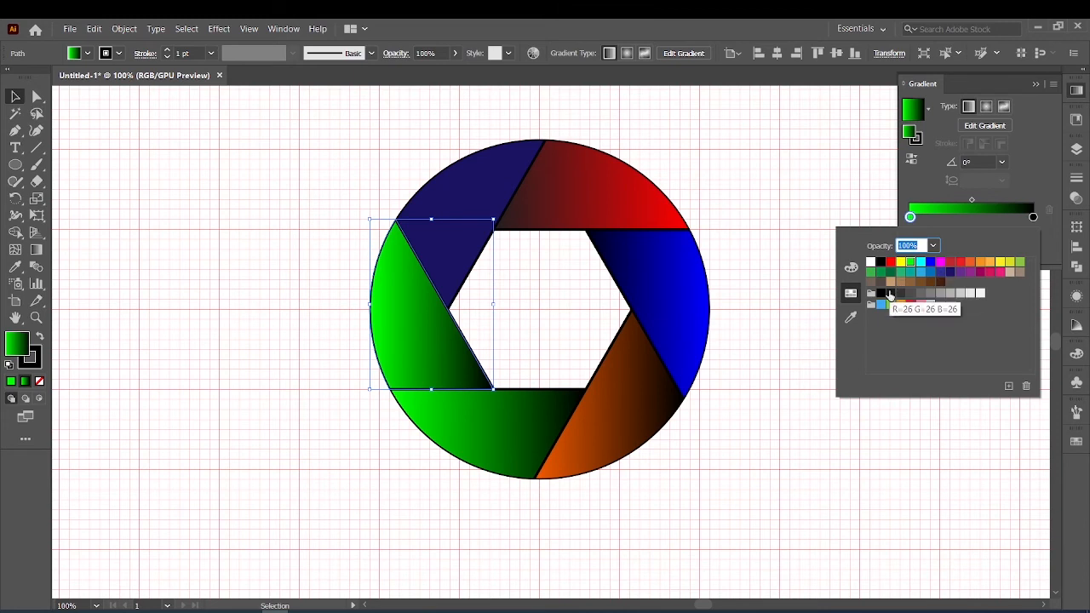
left_click(982, 273)
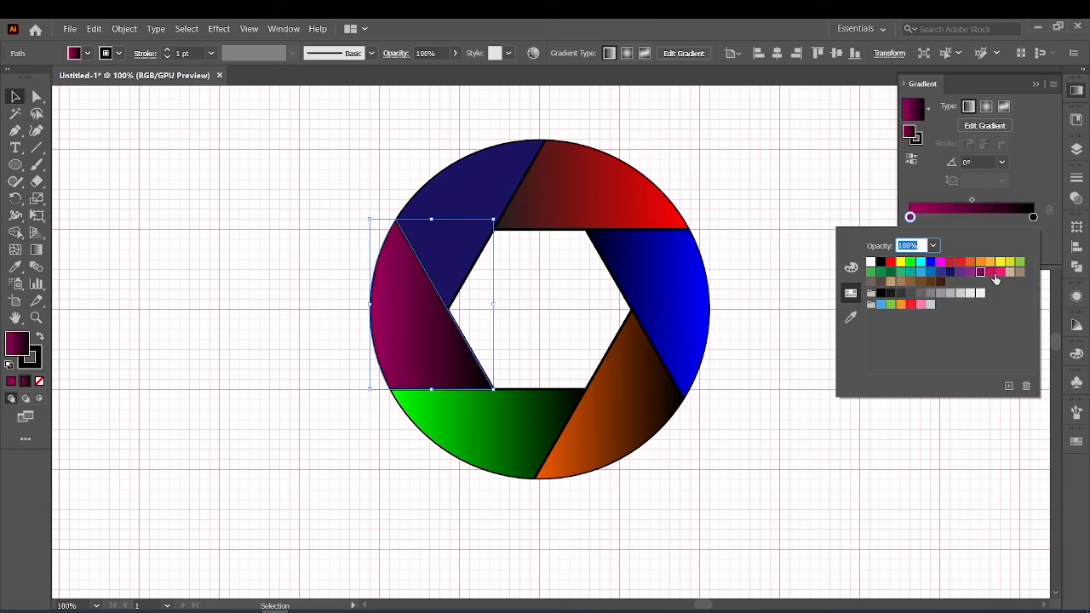
left_click(1000, 272)
Apply the linear gradient to the upper-left dark blue segment and set its starting stop to yellow.
left_click(489, 207)
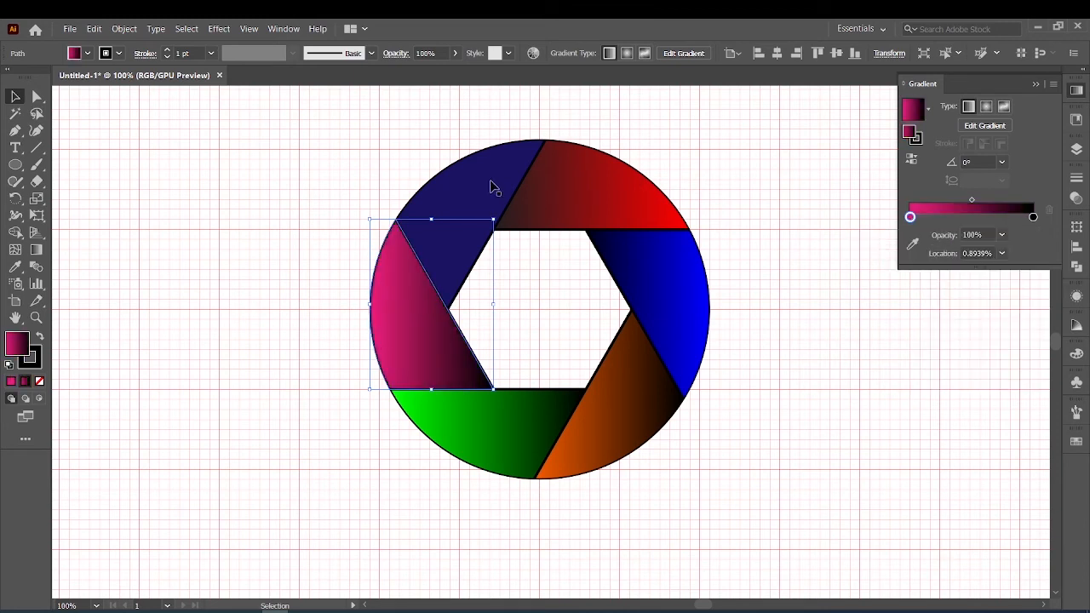
left_click(493, 186)
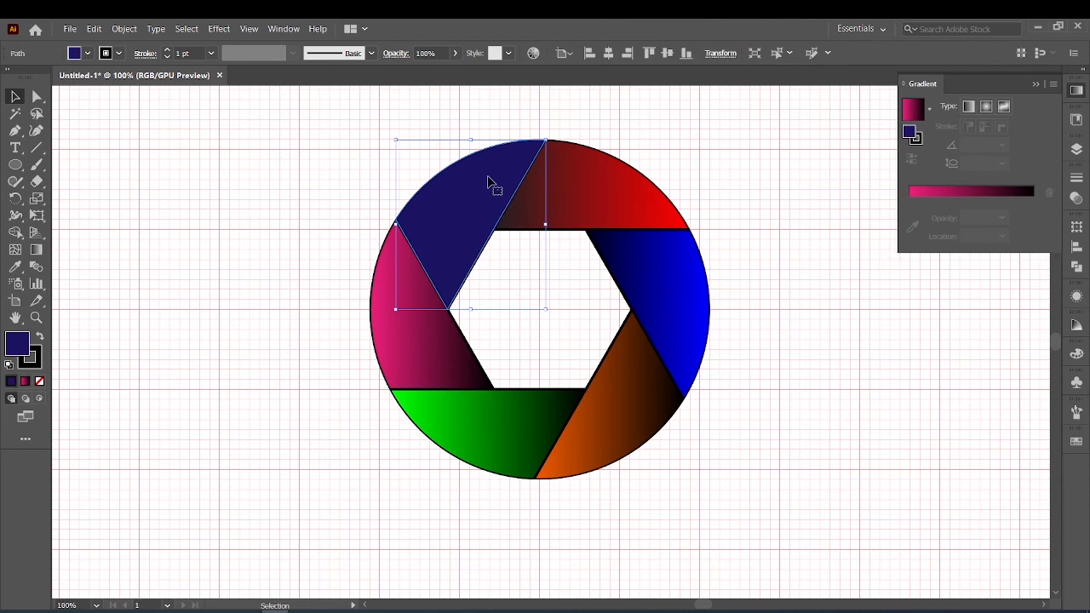
left_click(919, 192)
double_click(910, 218)
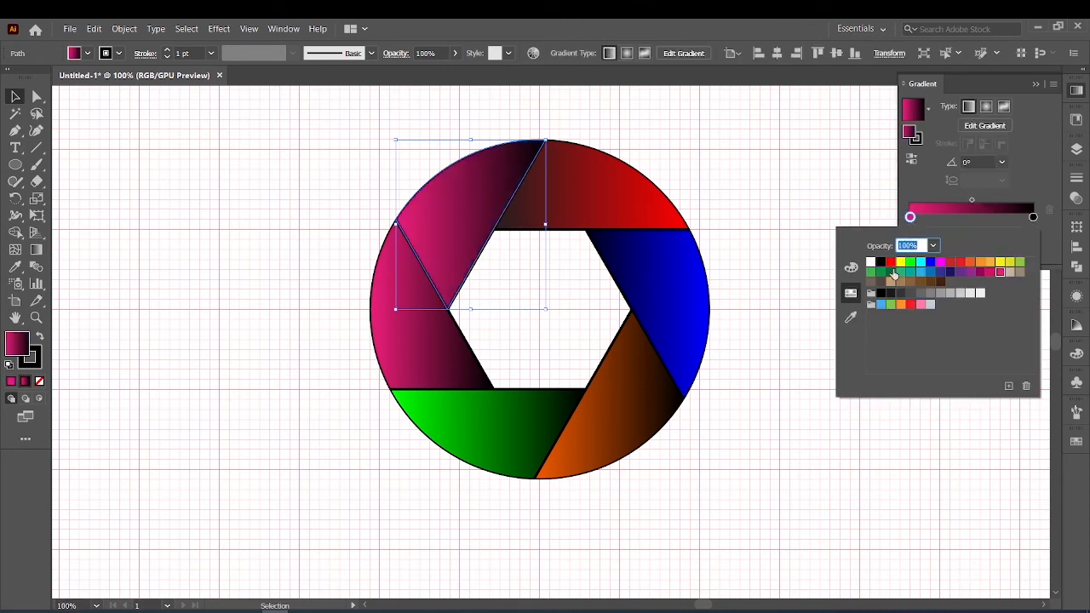
left_click(940, 282)
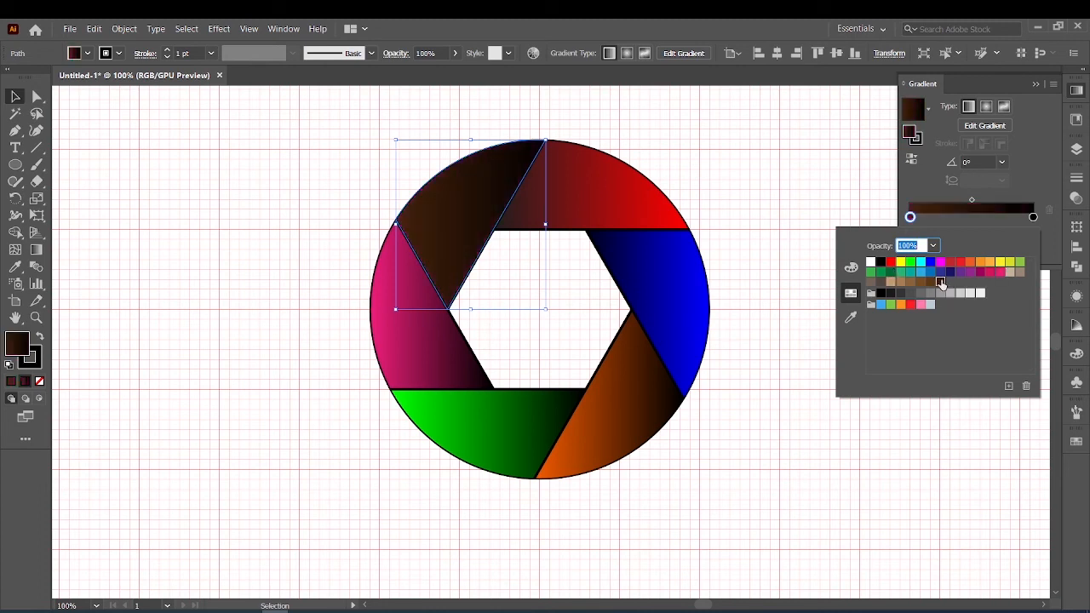
left_click(872, 272)
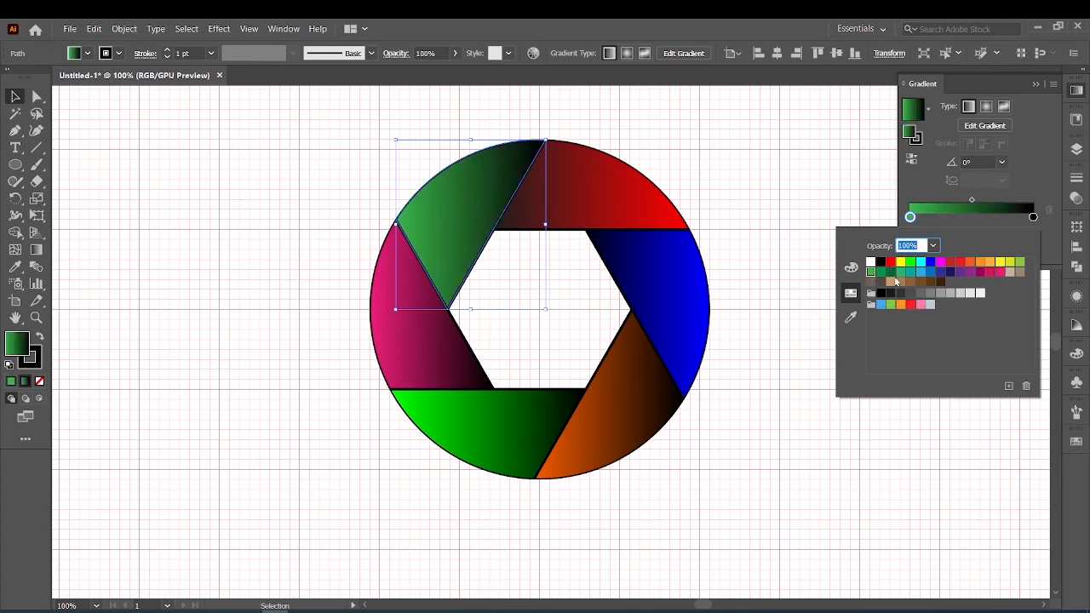
left_click(902, 265)
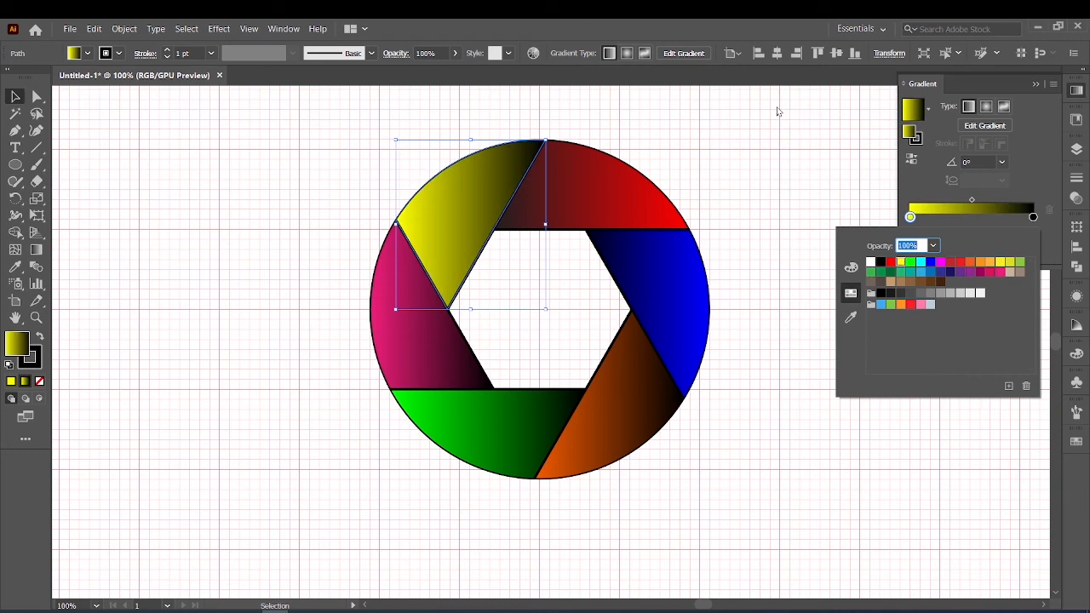
Reverse the upper-left segment's gradient so it runs from black to yellow, and deselect the segment.
left_click(909, 167)
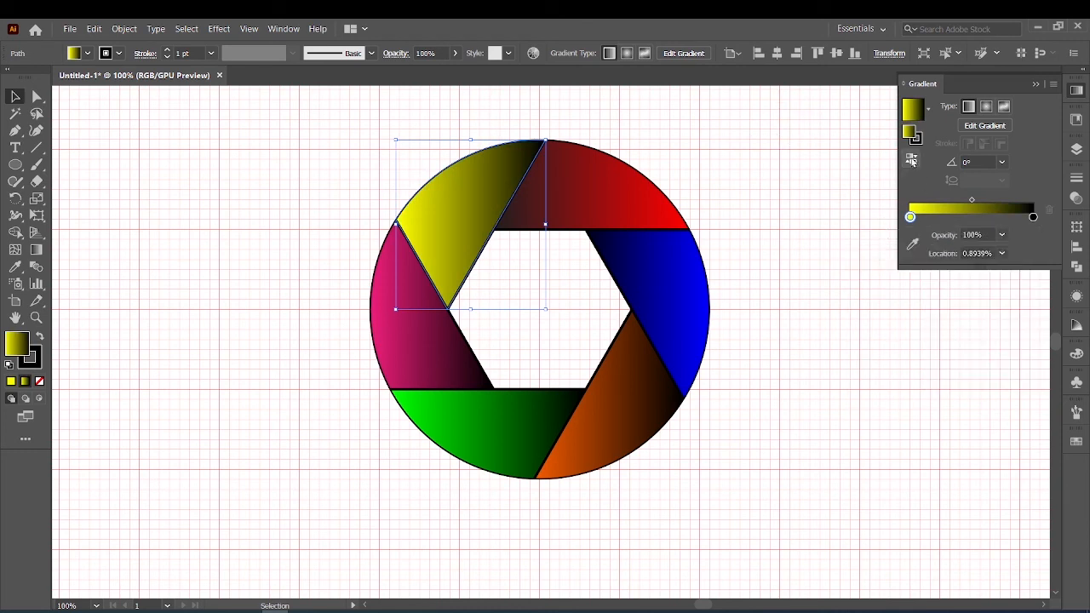
left_click(912, 162)
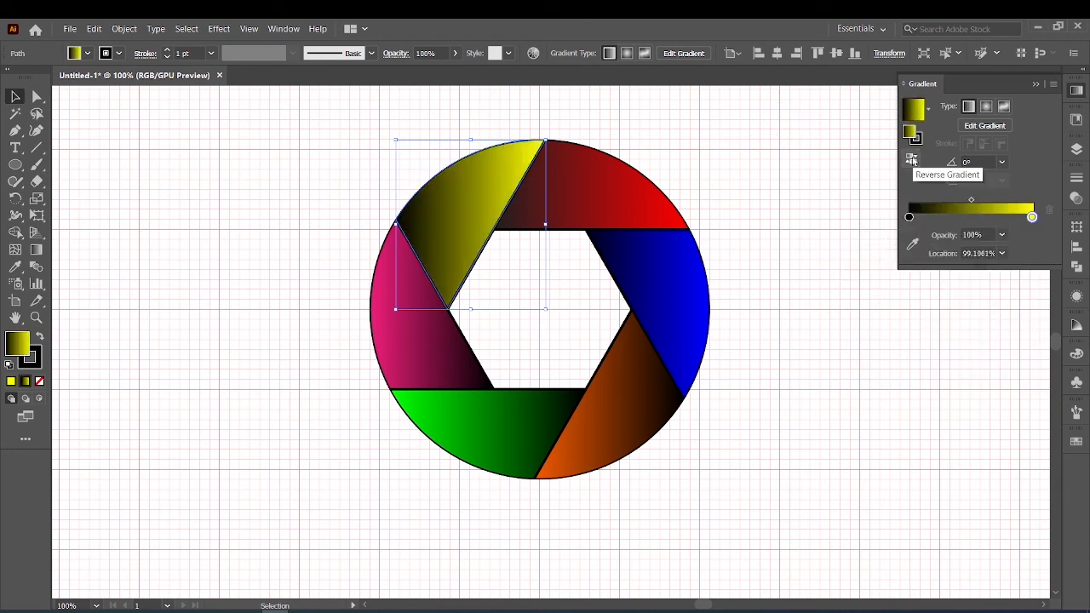
left_click(773, 191)
Give all six segments of the logo a white stroke with a weight of 3 pt.
left_click_drag(356, 130, 771, 540)
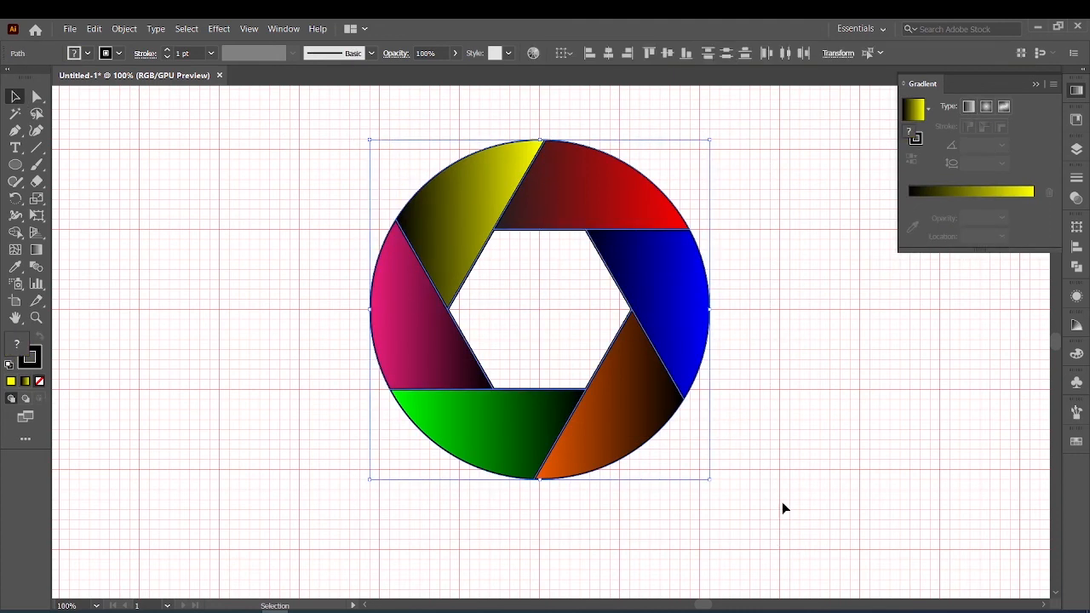
left_click(117, 56)
left_click(32, 80)
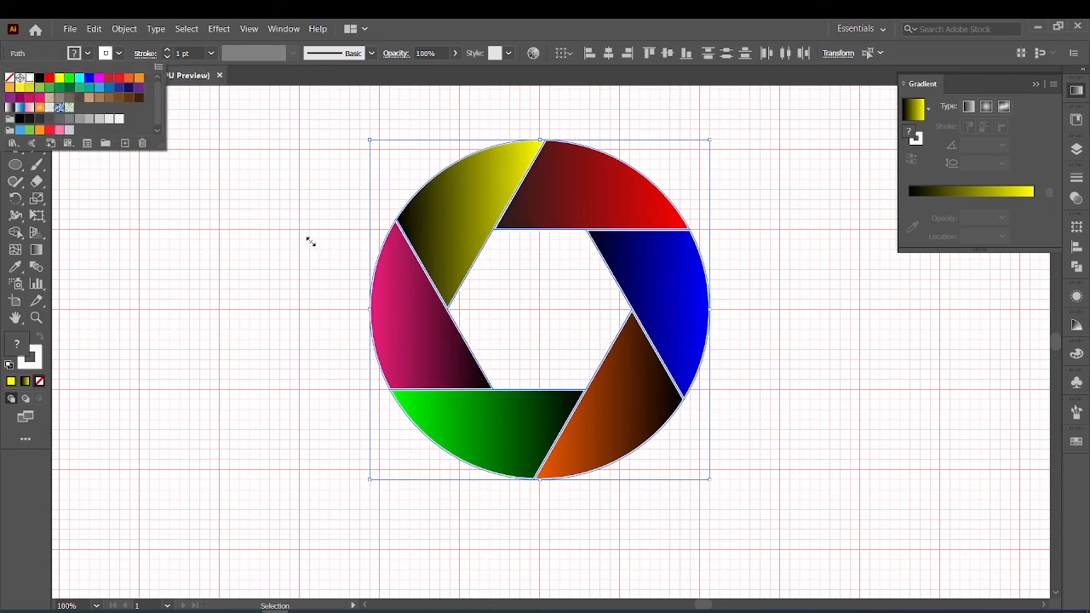
left_click(167, 49)
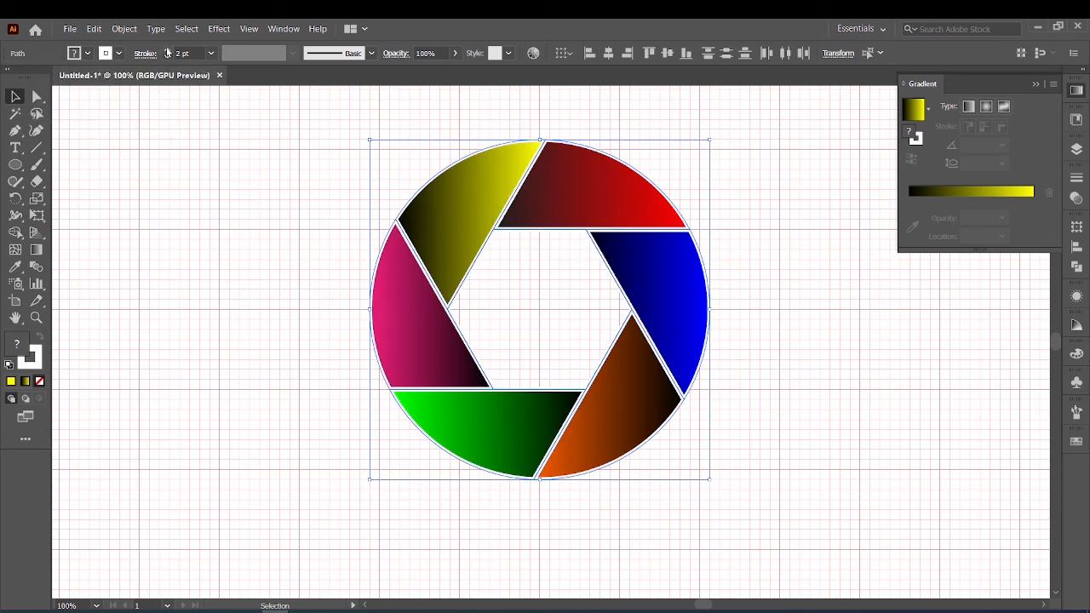
left_click(167, 49)
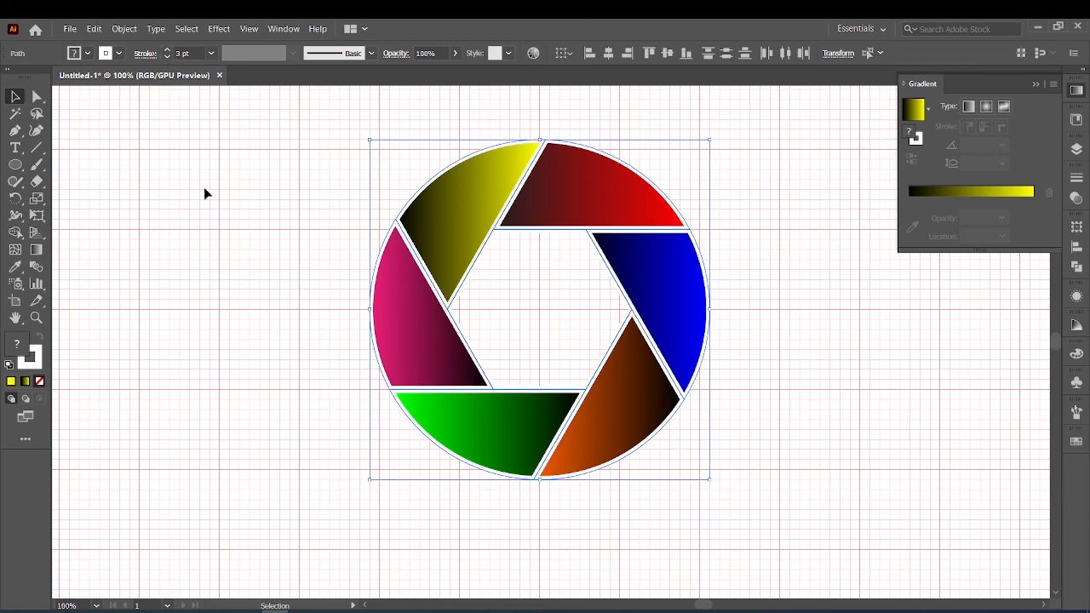
left_click(214, 213)
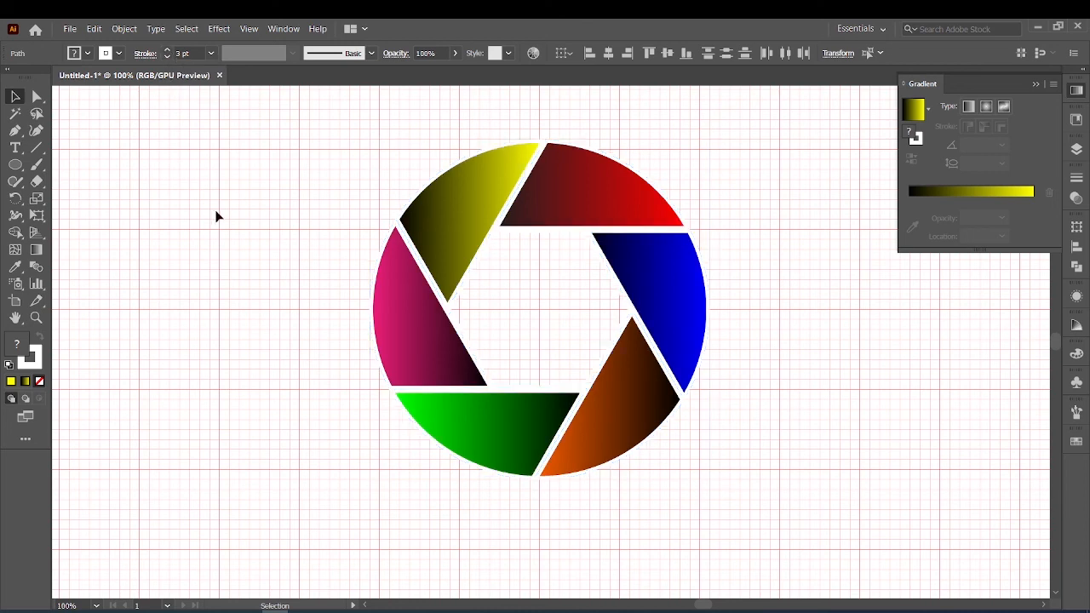
Hide the document grid to show the logo on a plain white artboard.
left_click(254, 31)
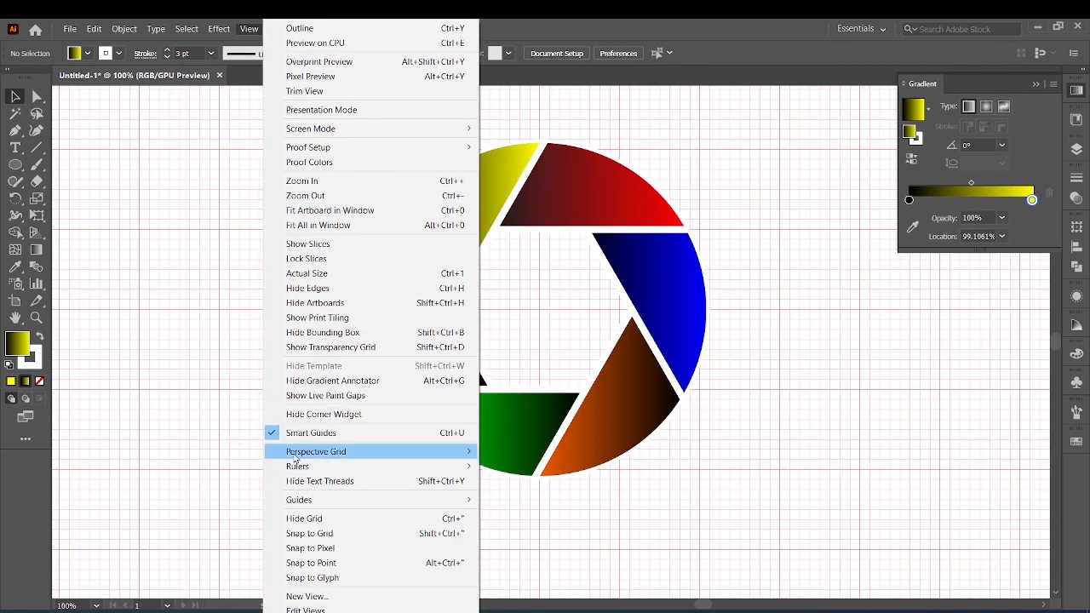
left_click(308, 519)
scroll(715, 373, "up", 2)
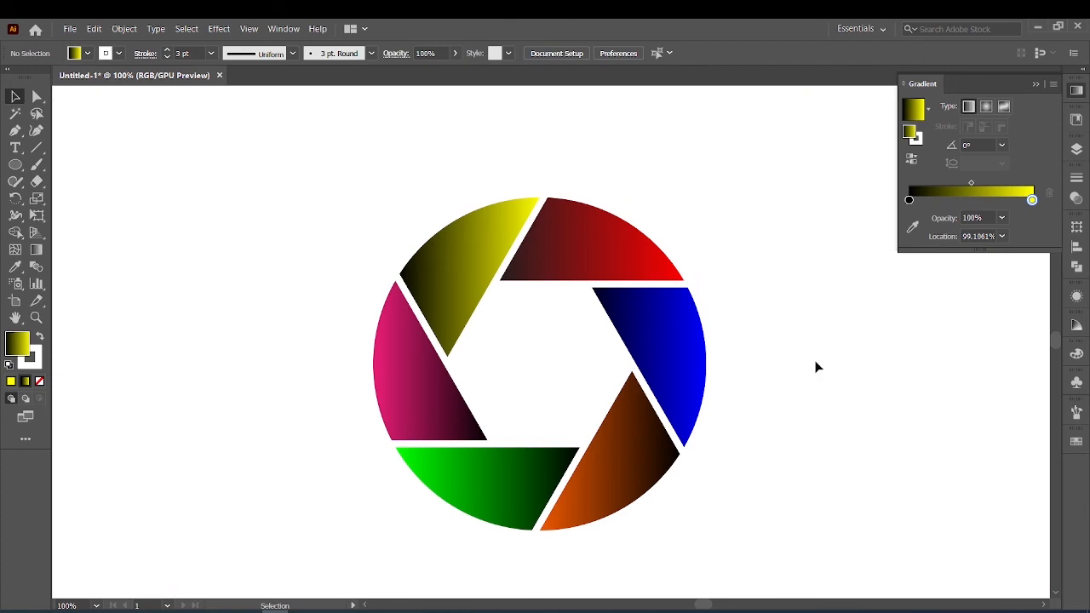